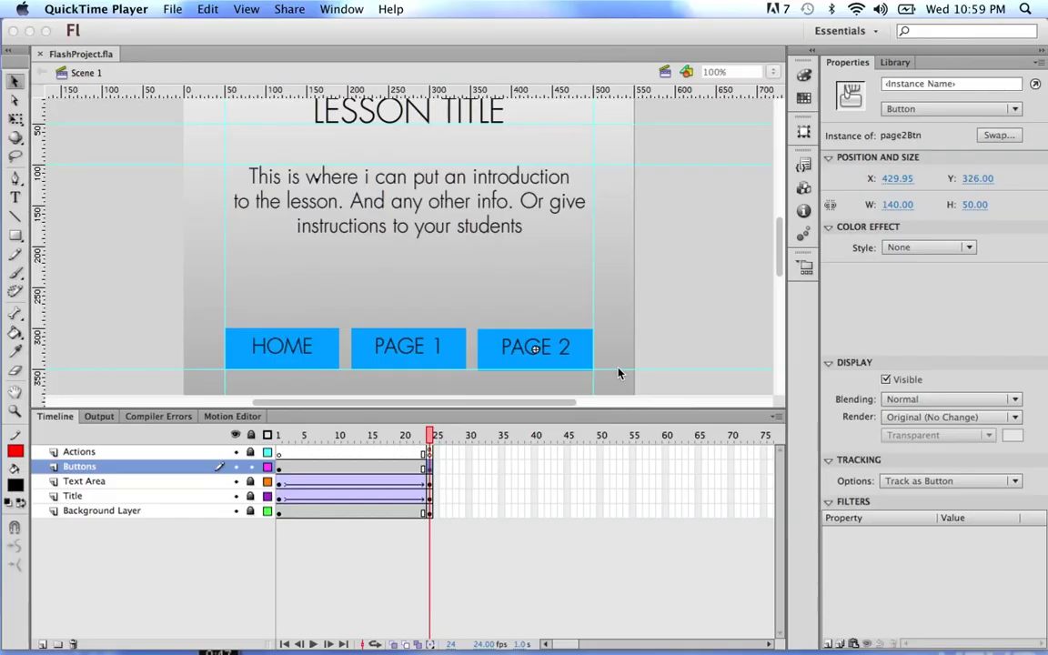
# Drag the timeline divider down to enlarge the stage, replaying frames 1–24 to check the page.
pyautogui.scroll(1, 601, 375)
pyautogui.scroll(-1, 582, 382)
pyautogui.click(352, 435)
pyautogui.moveTo(304, 435); pyautogui.dragTo(428, 439)
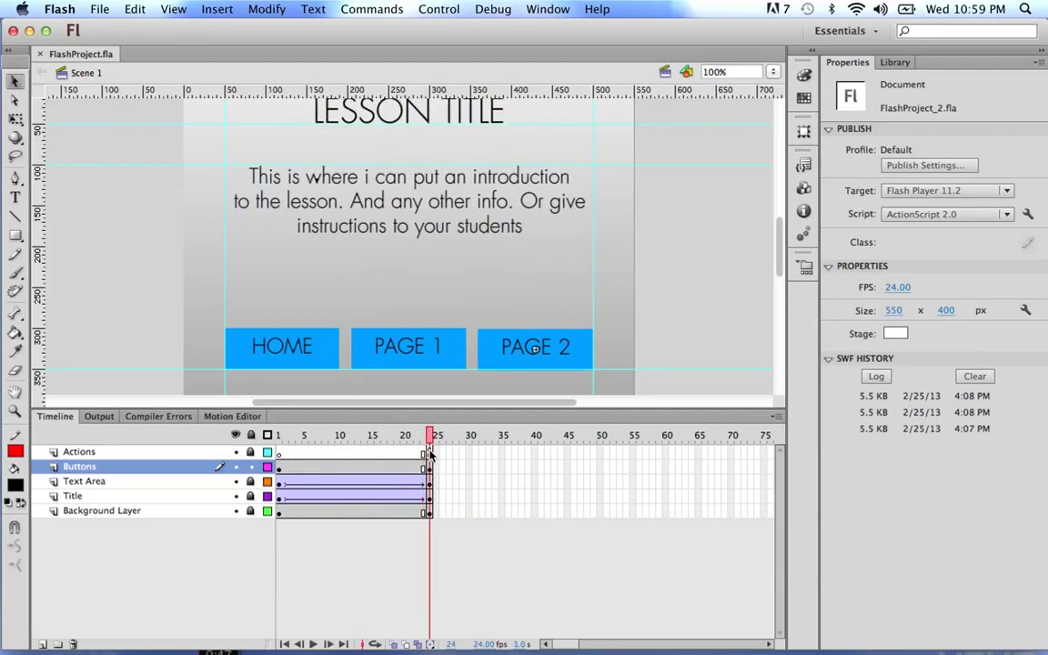
pyautogui.moveTo(590, 411); pyautogui.dragTo(605, 457)
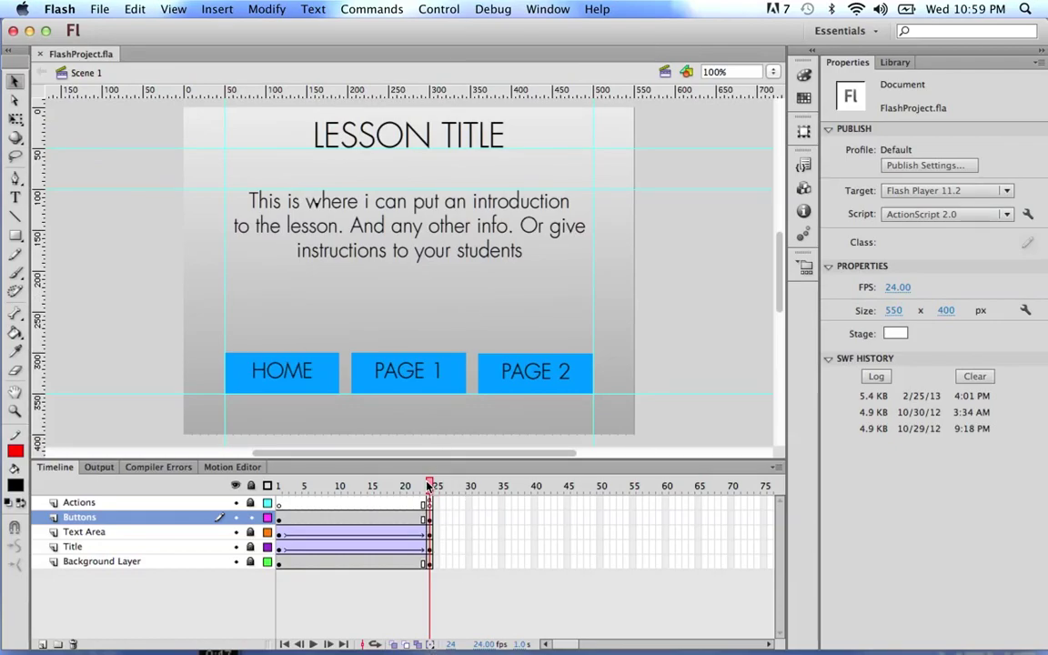
pyautogui.moveTo(429, 486)
pyautogui.mouseDown()
pyautogui.moveTo(273, 485)
pyautogui.moveTo(441, 496)
pyautogui.mouseUp()
pyautogui.press('super+Tab')
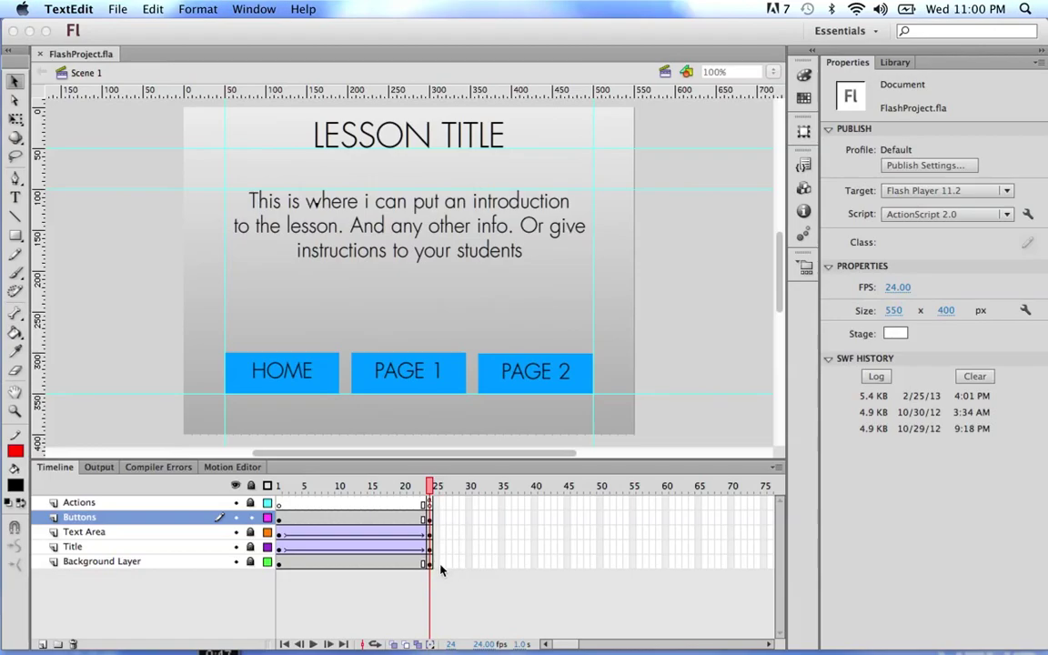
# Unlock the Background Layer and insert frames at frame 26, then return the playhead to frame 24.
pyautogui.click(119, 570)
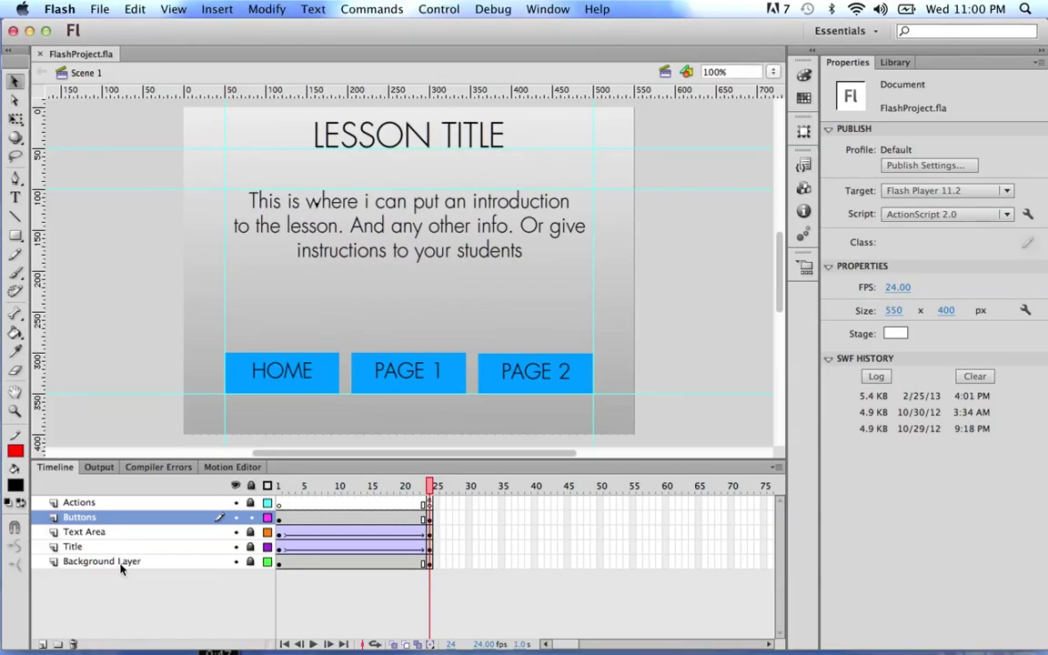
pyautogui.click(128, 564)
pyautogui.click(250, 561)
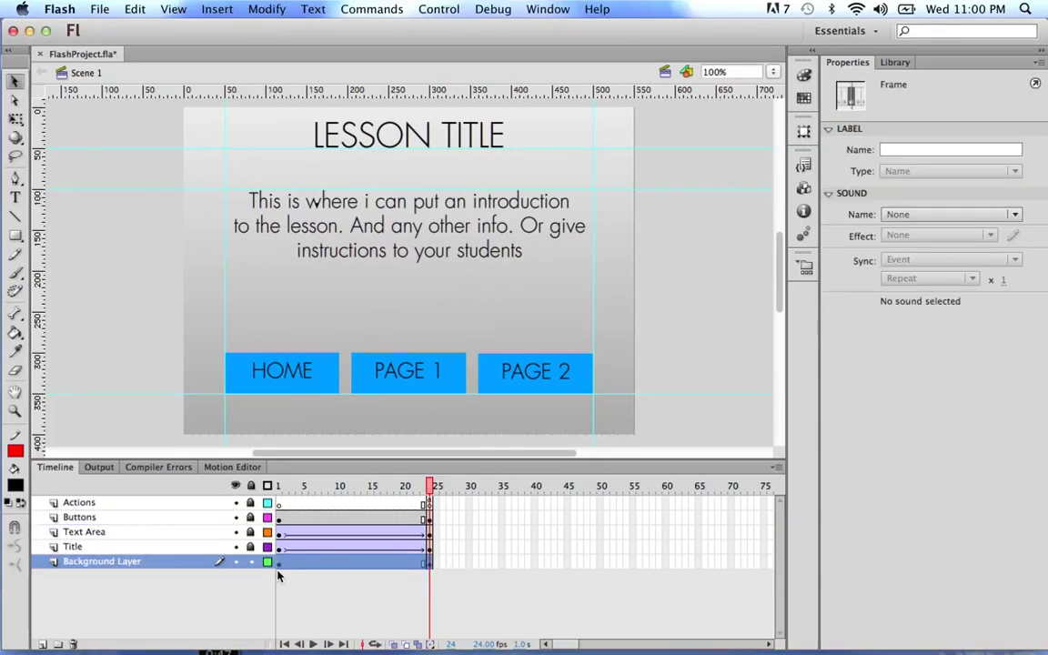
pyautogui.click(449, 564)
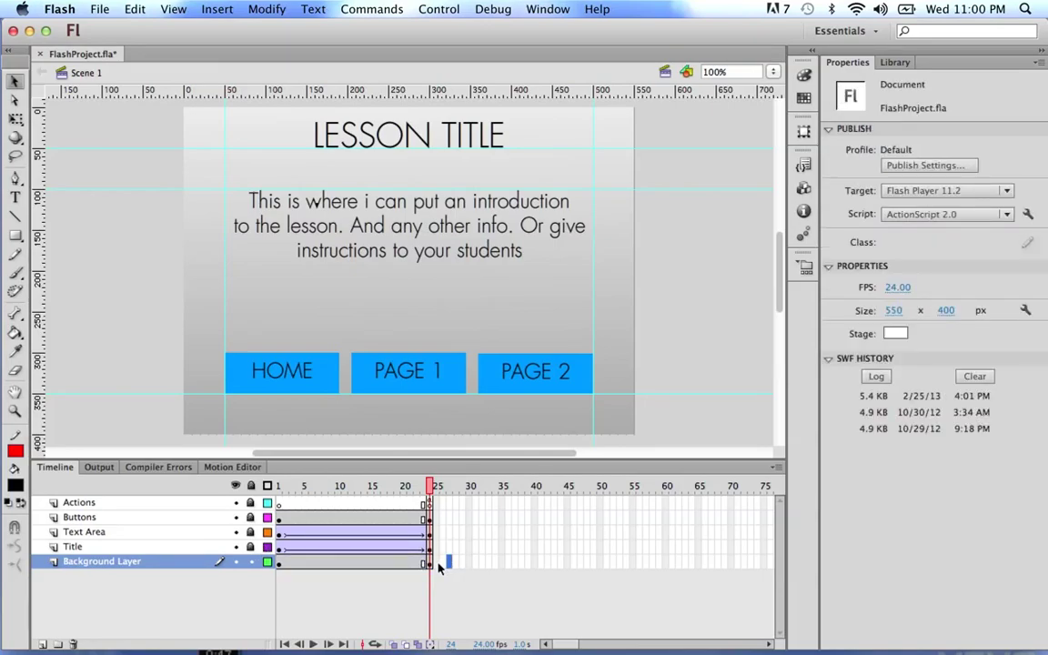
pyautogui.rightClick(450, 564)
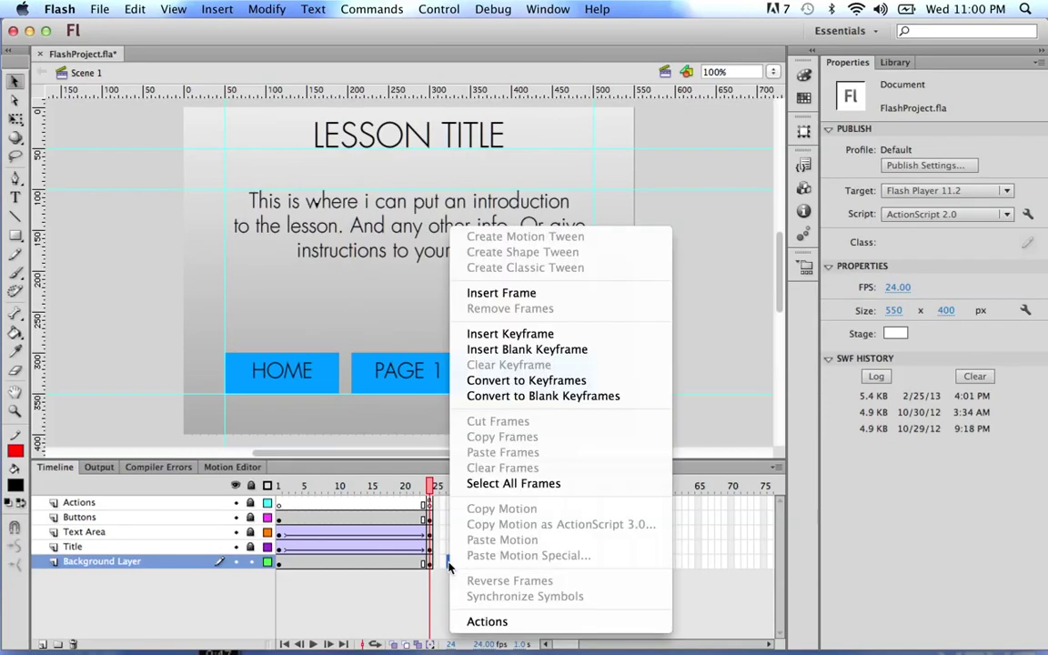
pyautogui.click(568, 292)
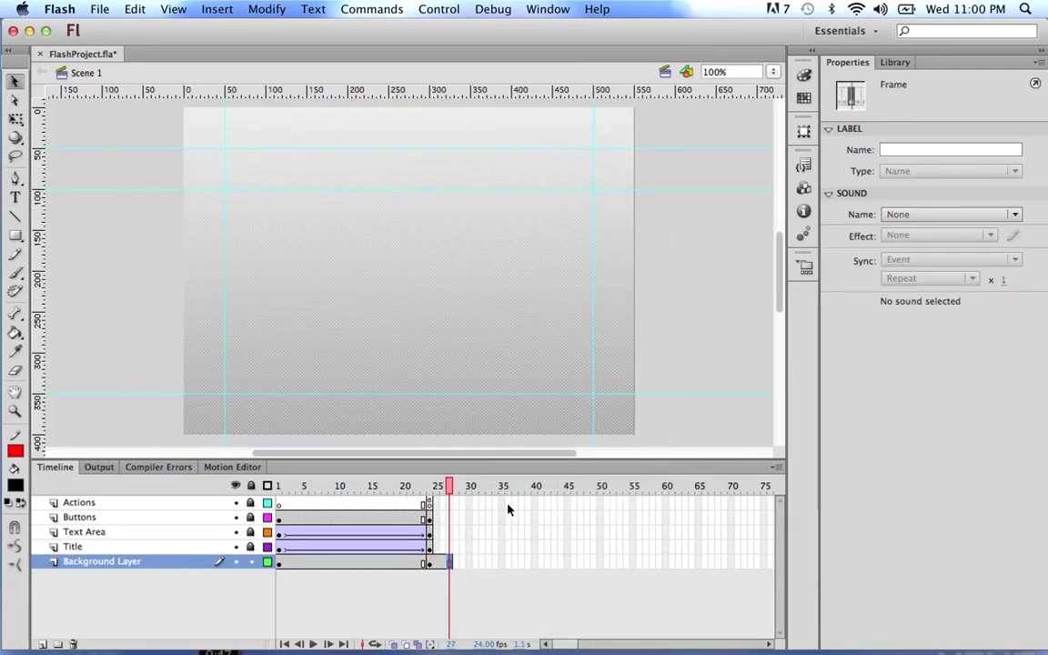
pyautogui.moveTo(452, 489); pyautogui.dragTo(430, 490)
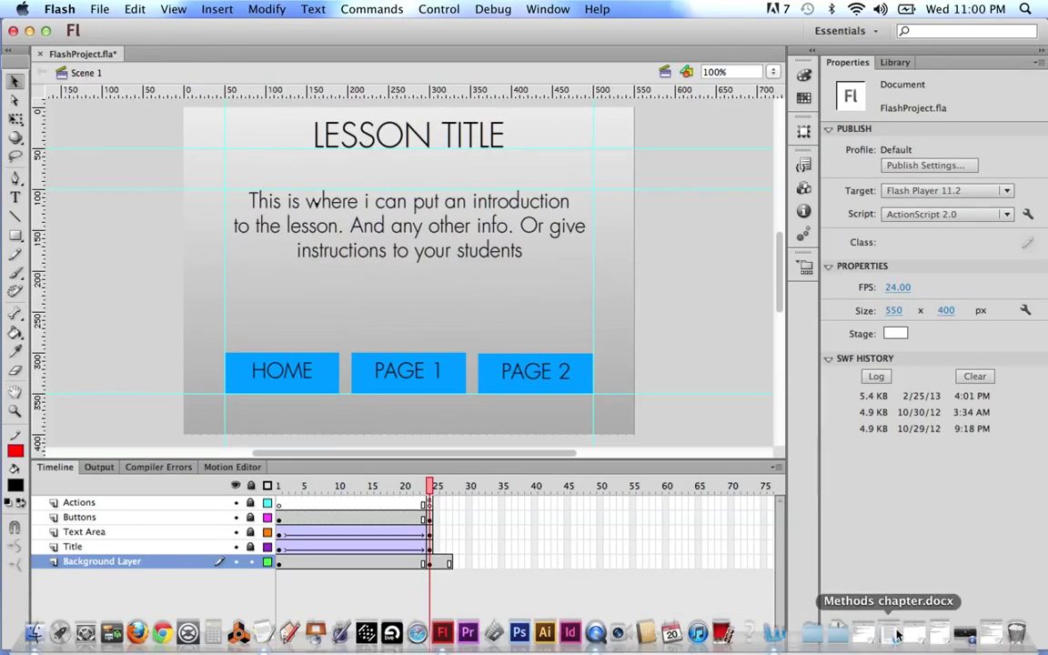
pyautogui.click(938, 632)
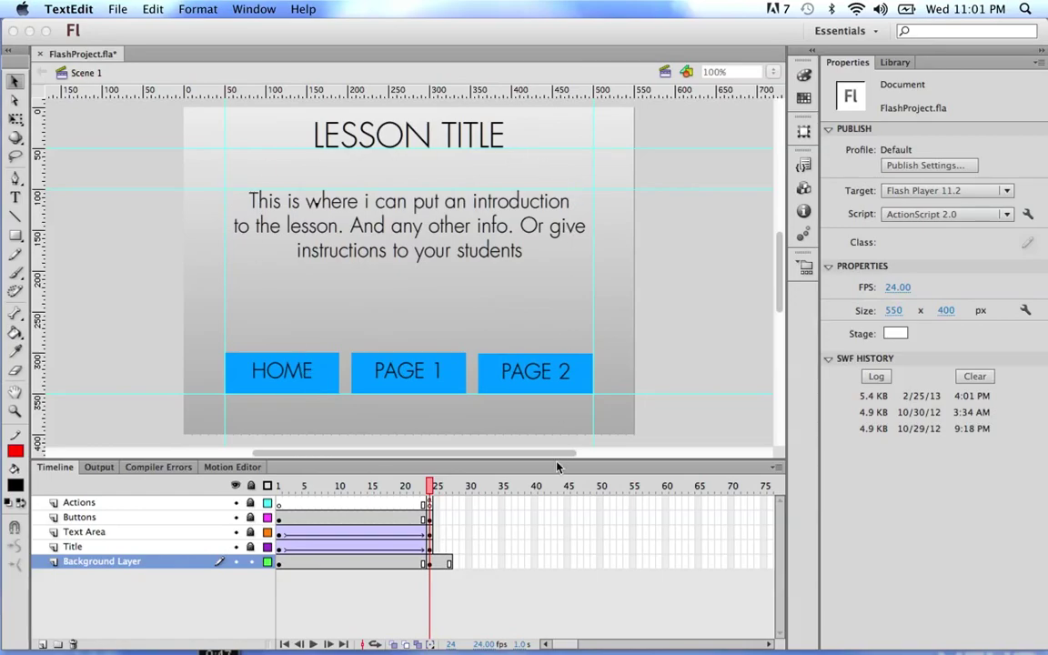
pyautogui.click(405, 380)
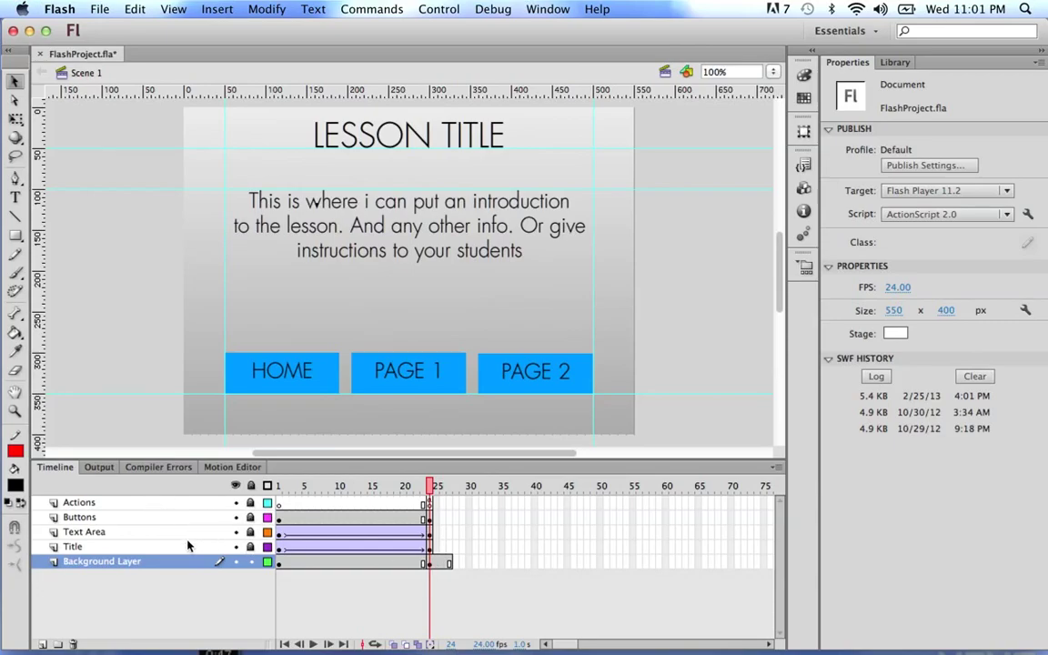
# Lock the Background Layer, unlock Title, and add a blank keyframe at Title frame 25.
pyautogui.click(151, 548)
pyautogui.click(251, 561)
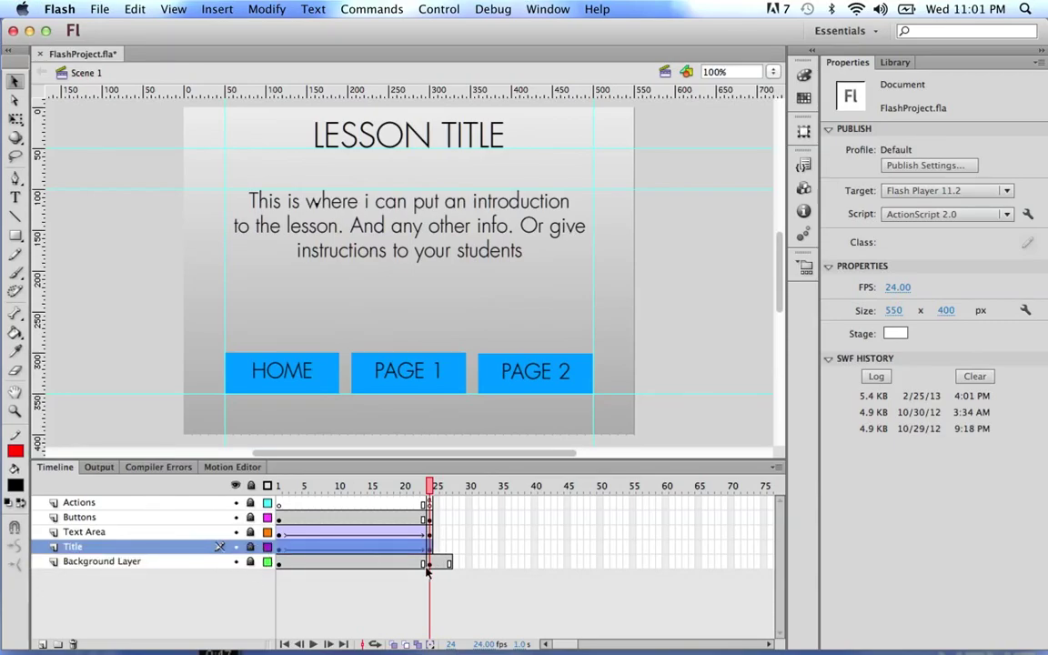
pyautogui.click(251, 547)
pyautogui.click(438, 548)
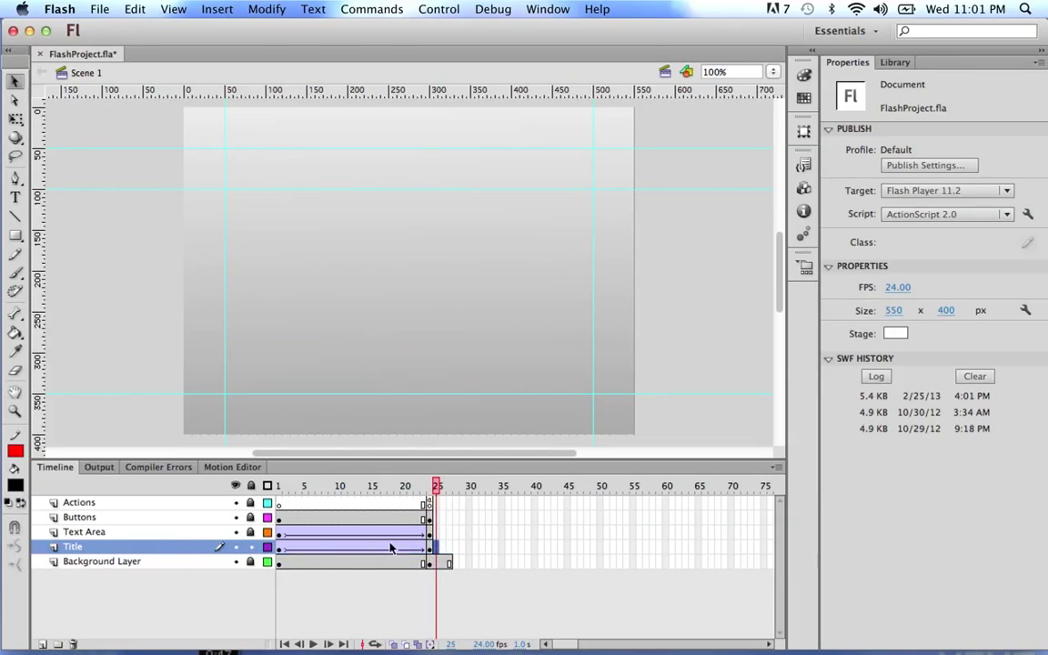
pyautogui.rightClick(438, 548)
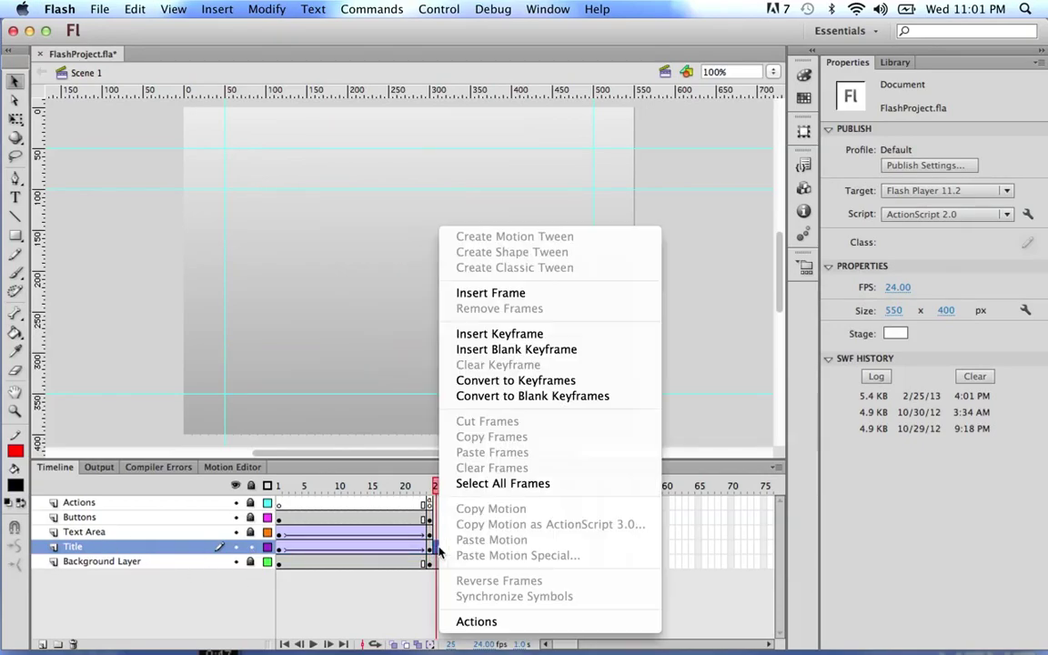
pyautogui.click(500, 348)
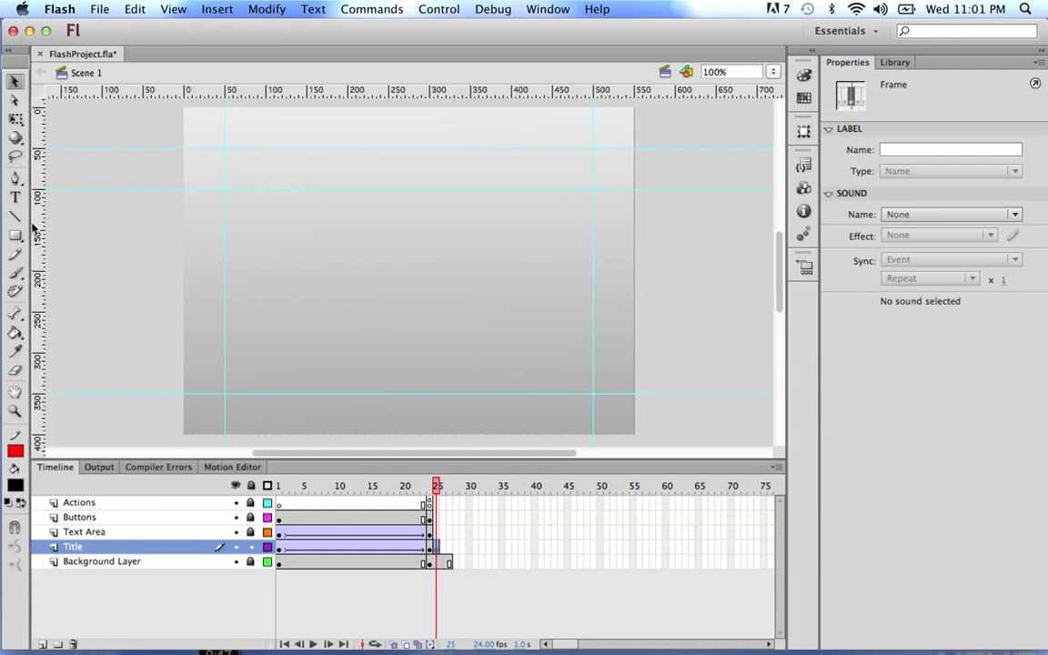
# Type the heading 'PAGE 1' near the top of the stage.
pyautogui.click(19, 199)
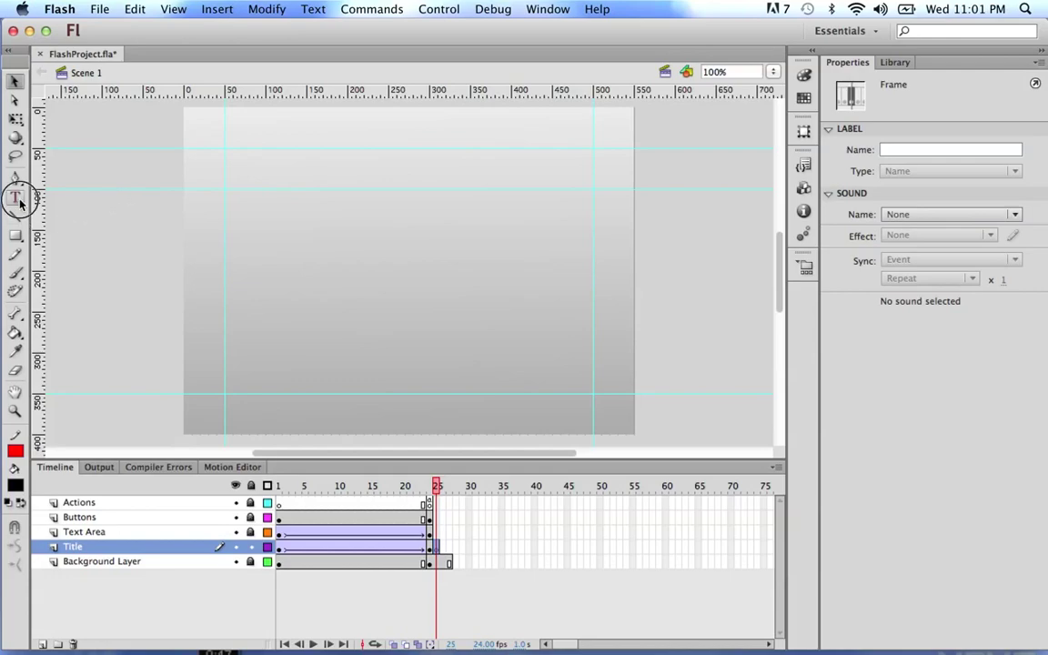
pyautogui.click(334, 149)
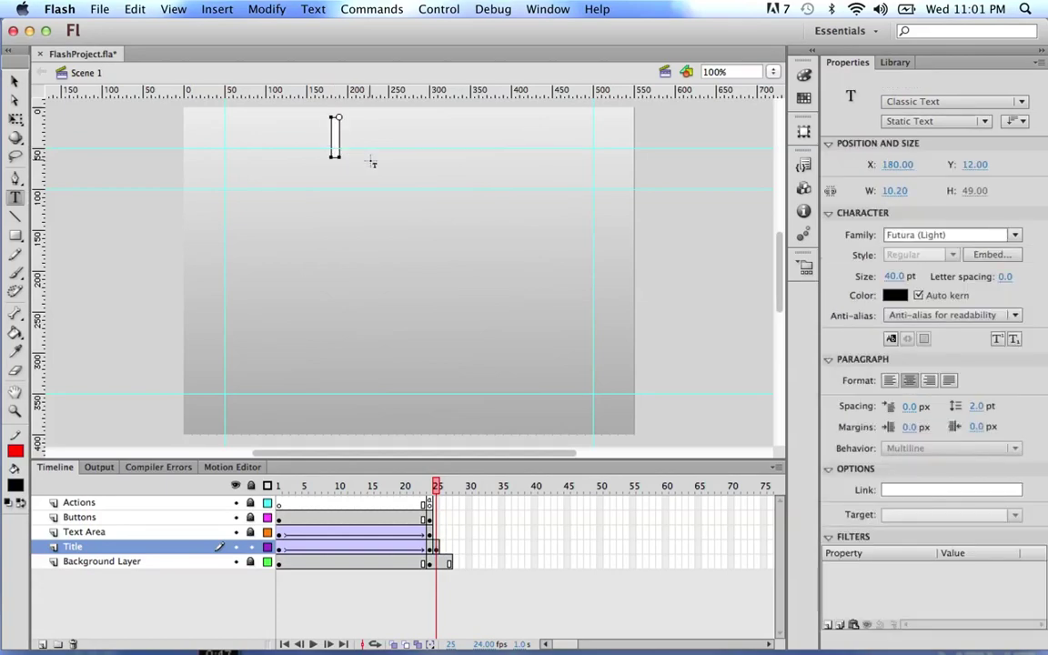
pyautogui.write('PAGE @')
pyautogui.press('BackSpace')
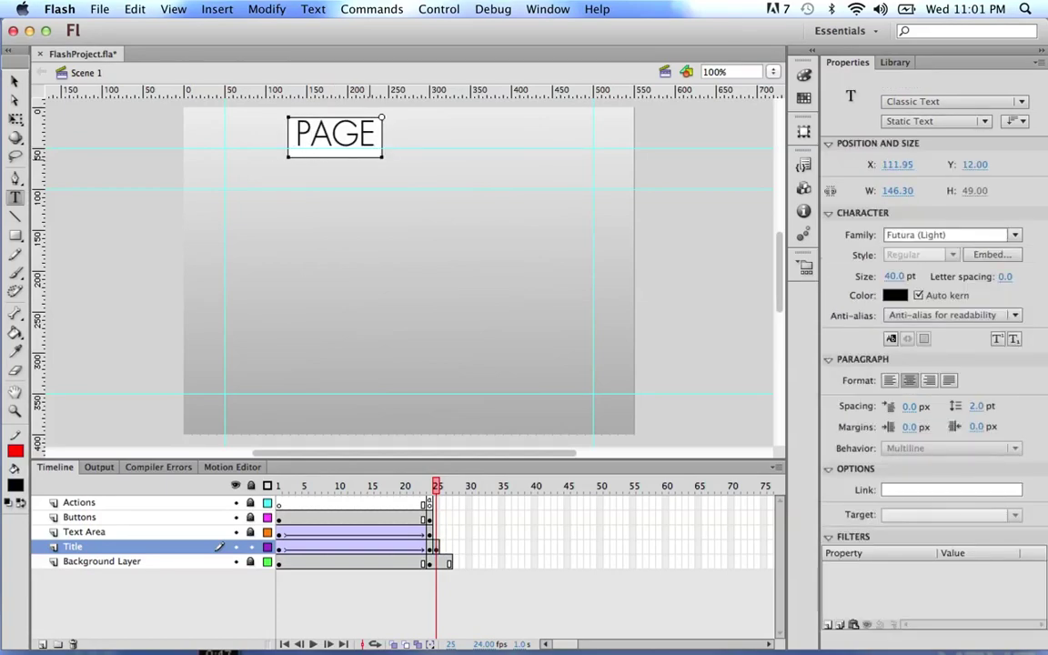
pyautogui.write('1')
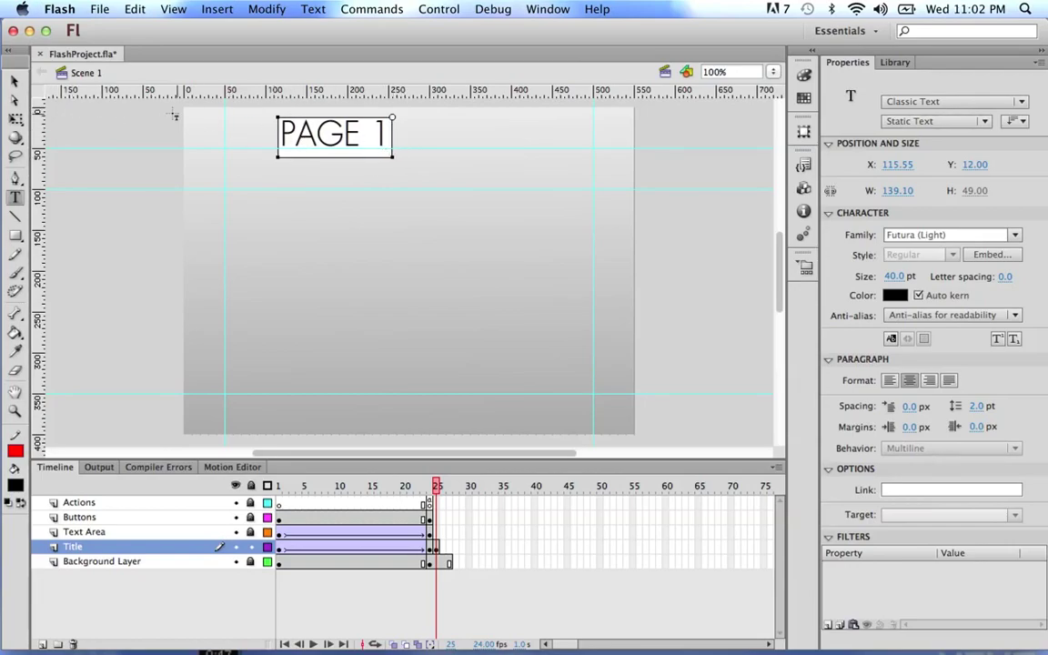
pyautogui.click(13, 82)
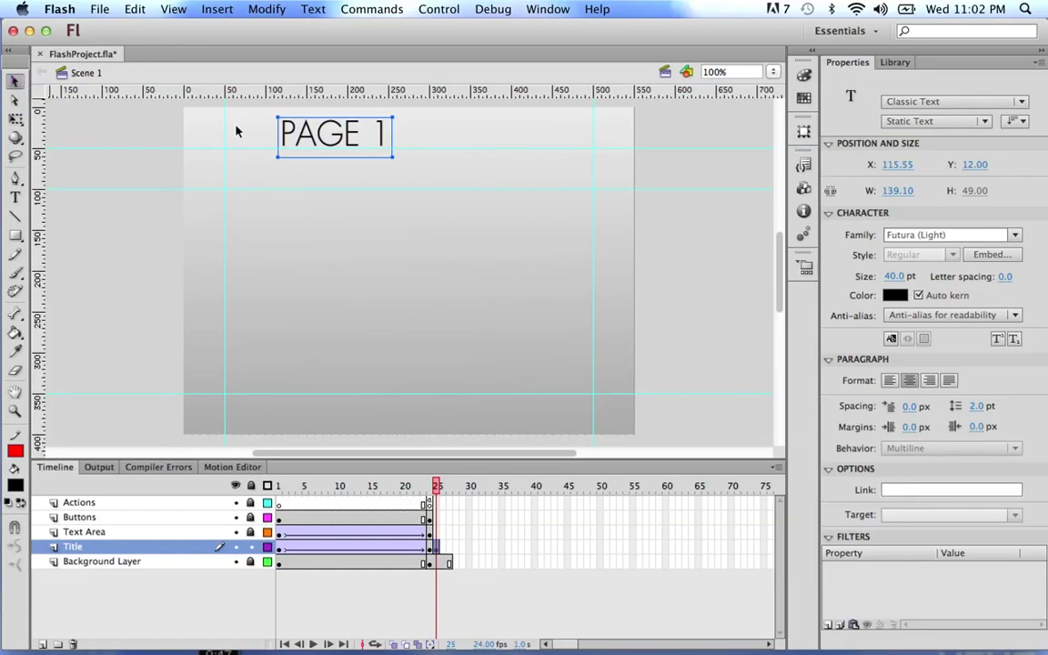
# Use the Align panel's horizontal center on PAGE 1, then compare frames 25 and 26.
pyautogui.click(547, 9)
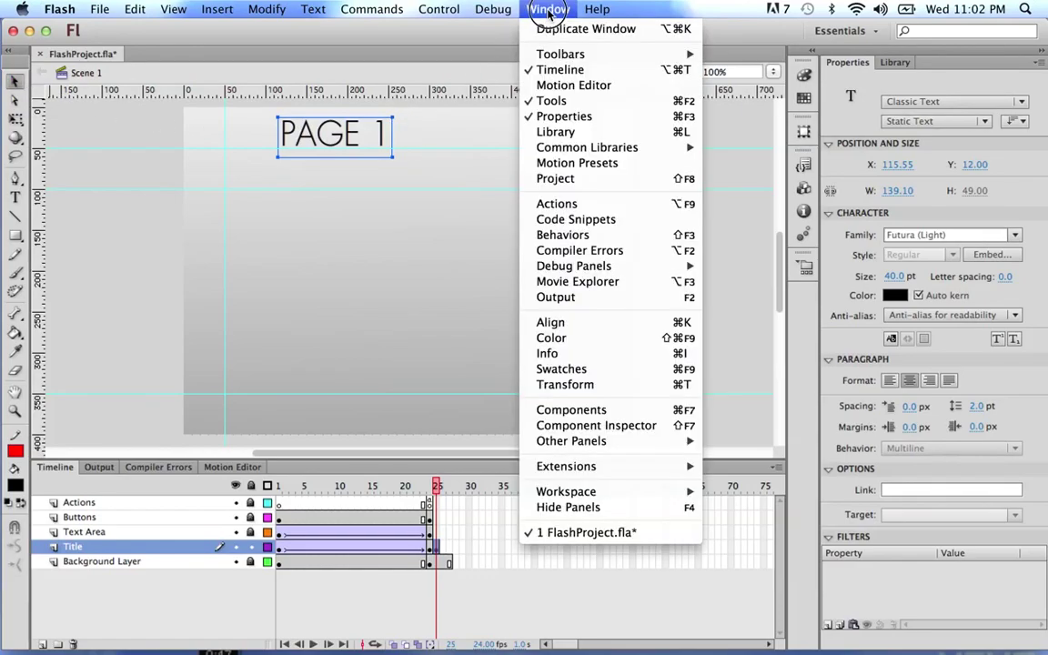
pyautogui.click(593, 323)
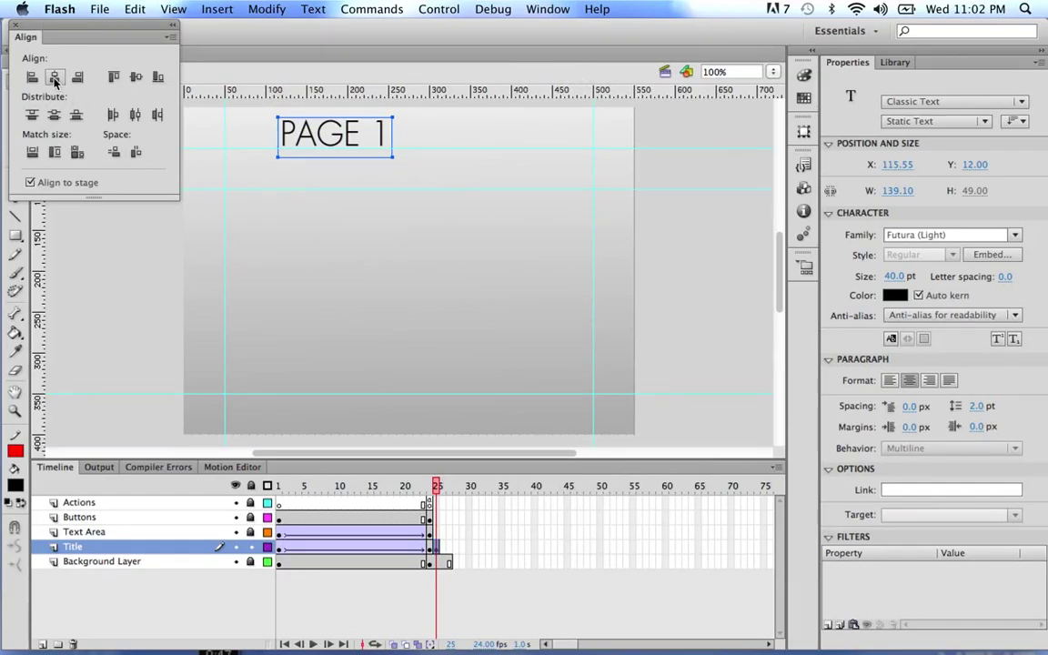
pyautogui.click(54, 76)
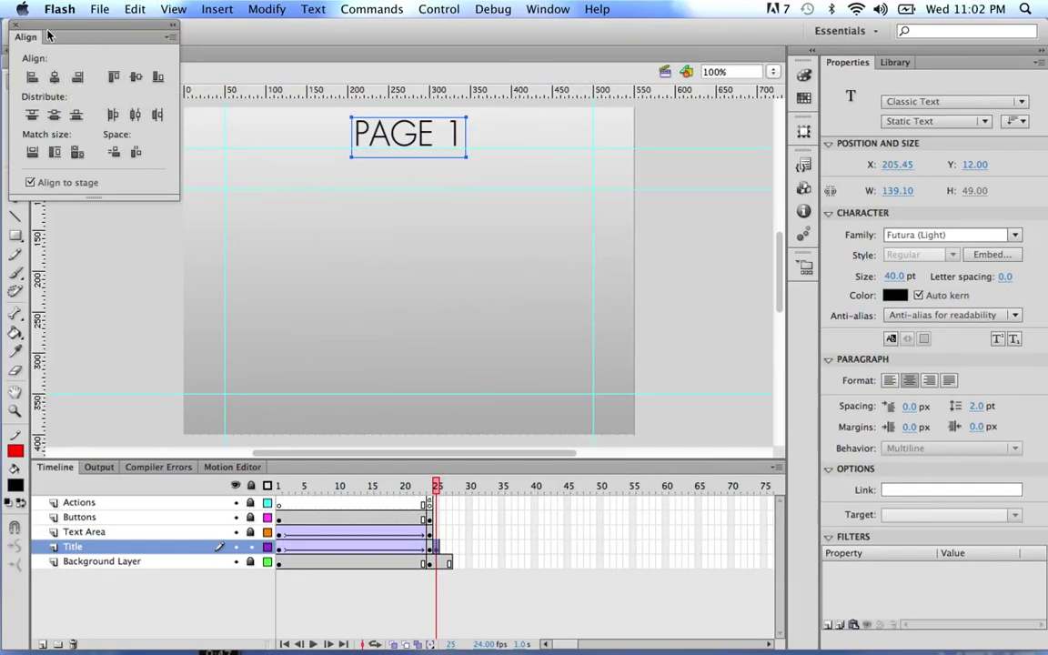
pyautogui.click(15, 24)
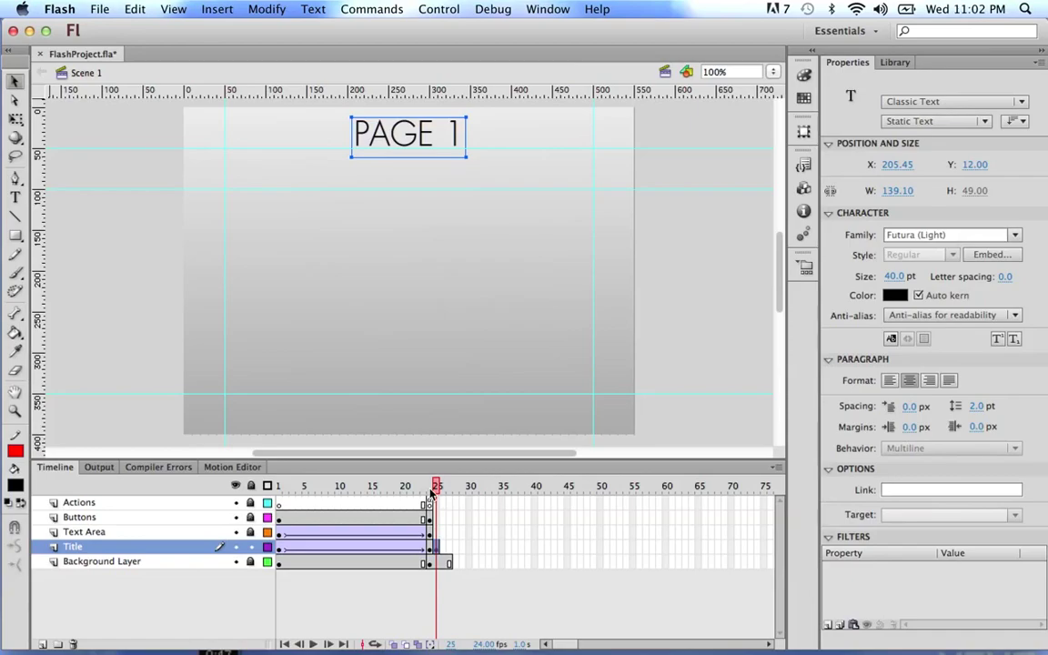
pyautogui.click(442, 486)
pyautogui.moveTo(441, 486)
pyautogui.mouseDown()
pyautogui.moveTo(428, 488)
pyautogui.moveTo(436, 487)
pyautogui.mouseUp()
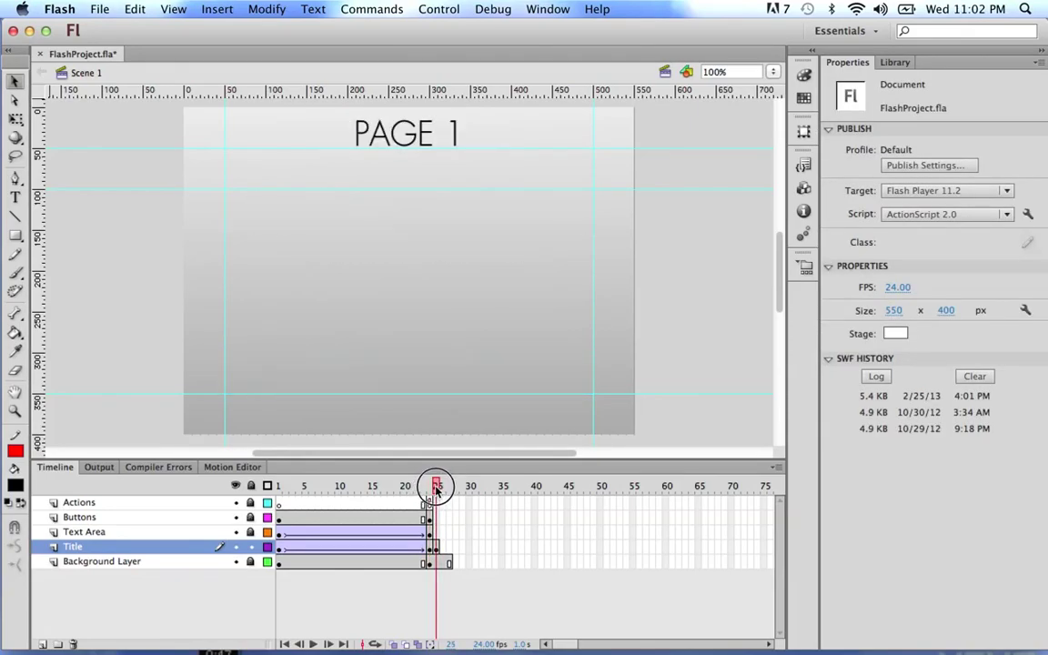
# Insert a Title keyframe at frame 26 that copies the PAGE 1 heading.
pyautogui.click(442, 549)
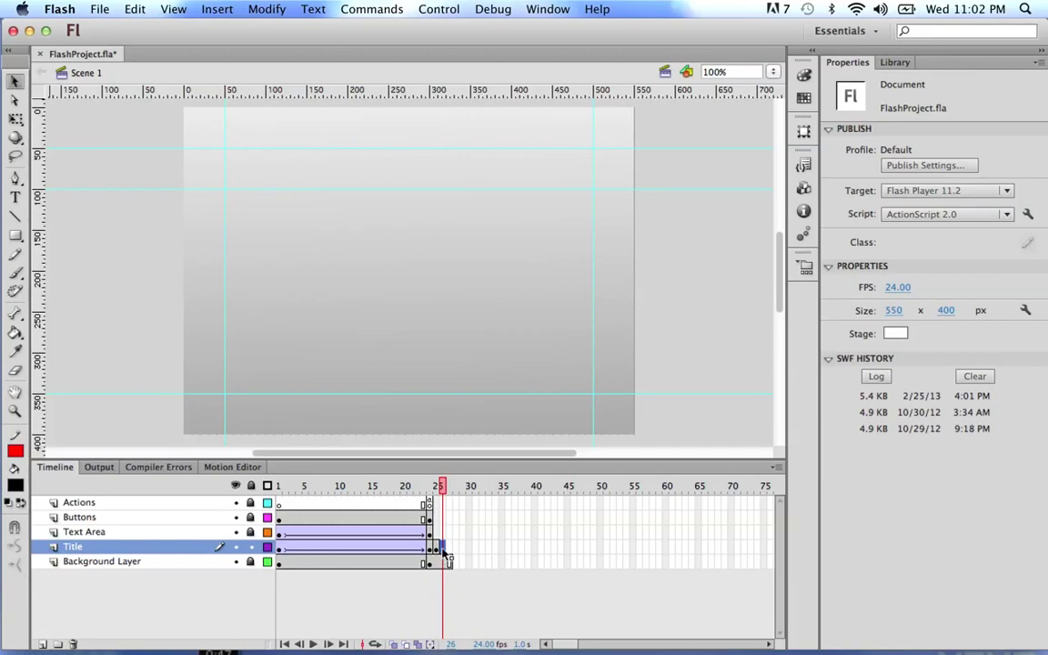
pyautogui.rightClick(442, 550)
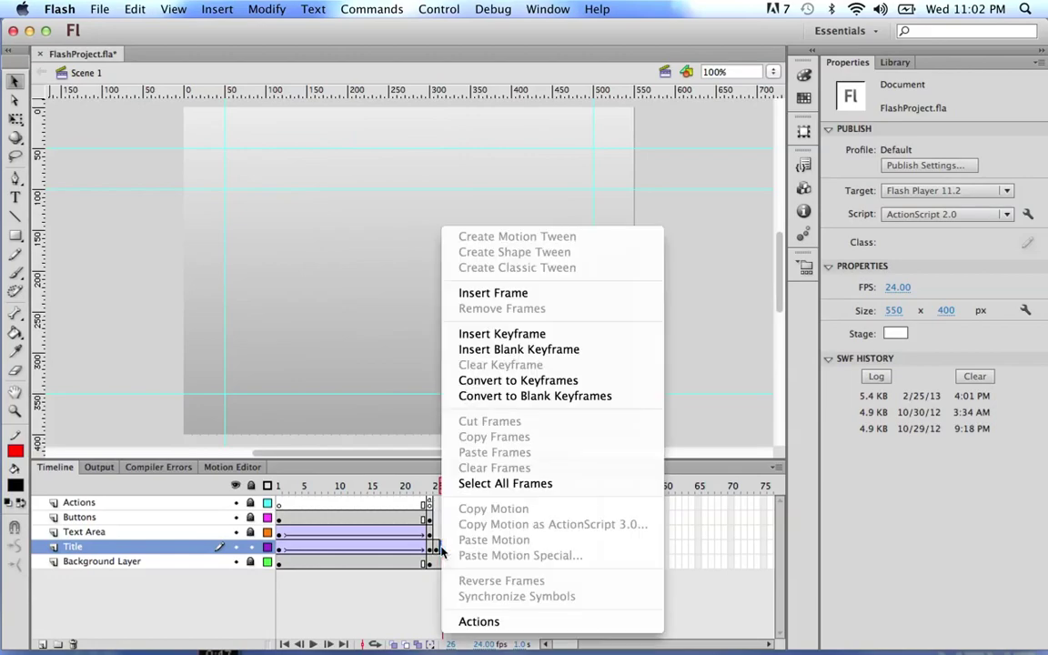
pyautogui.click(535, 337)
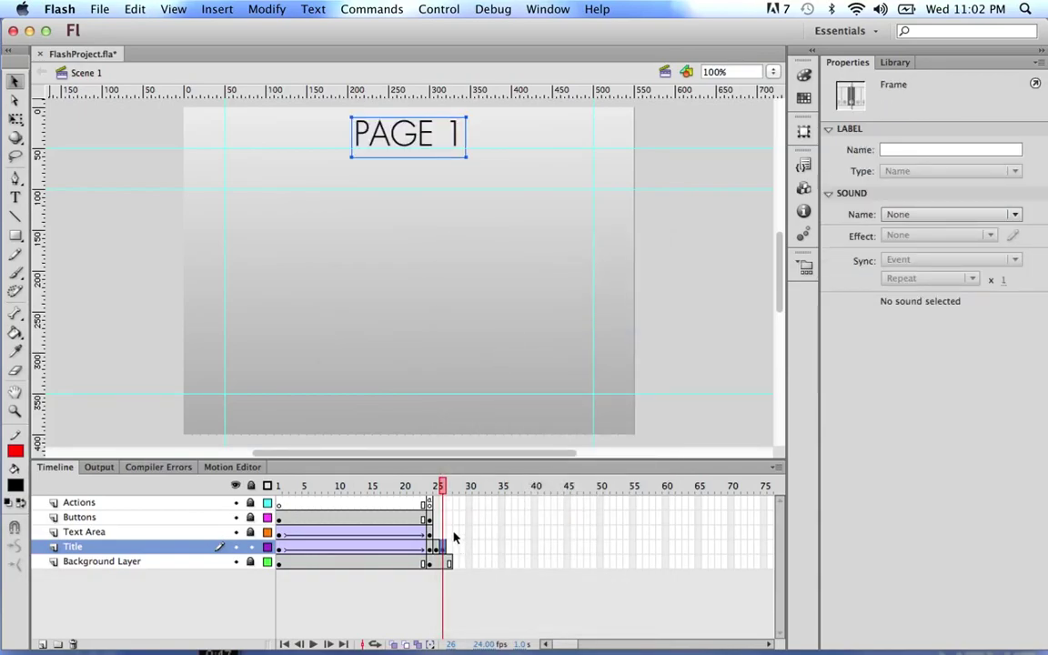
pyautogui.click(442, 487)
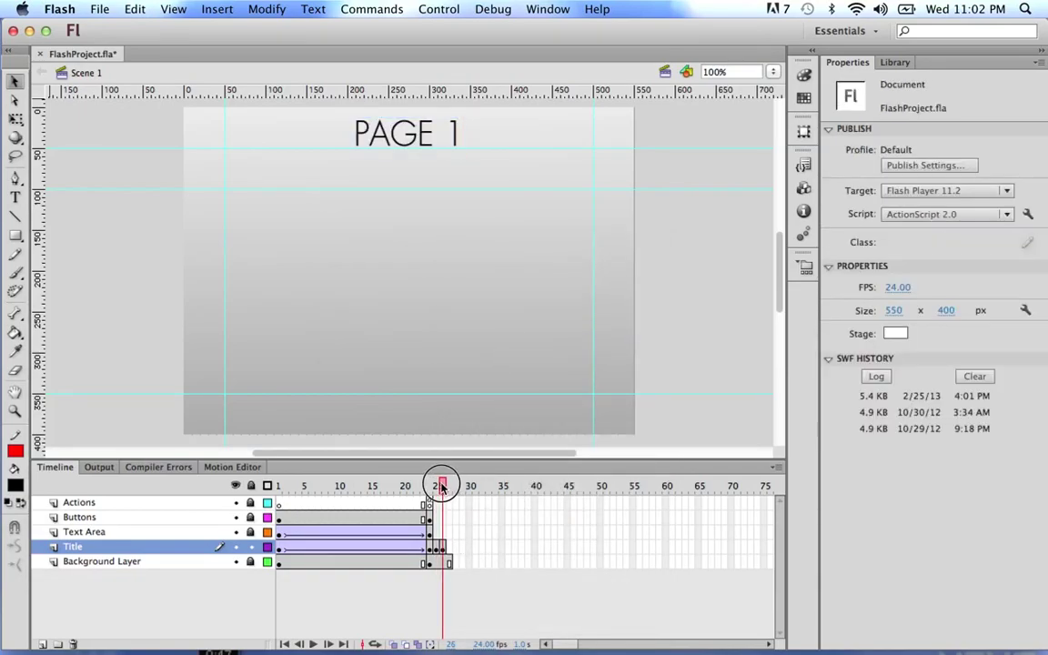
# Change the frame 26 heading's '1' to '2', then lock Title and unlock Text Area.
pyautogui.click(444, 546)
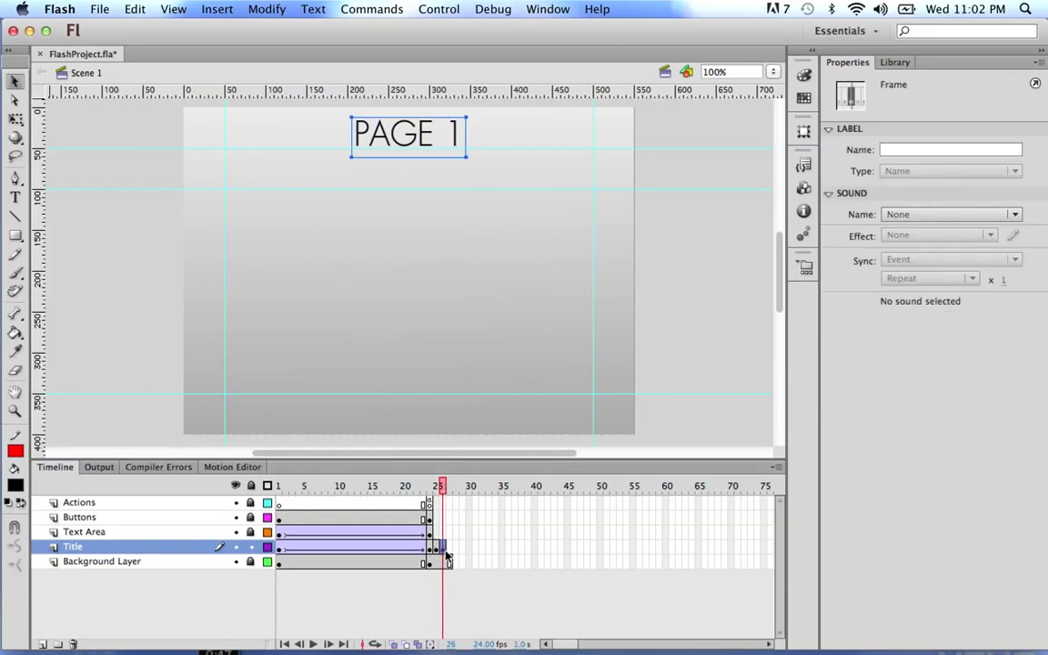
pyautogui.click(444, 146)
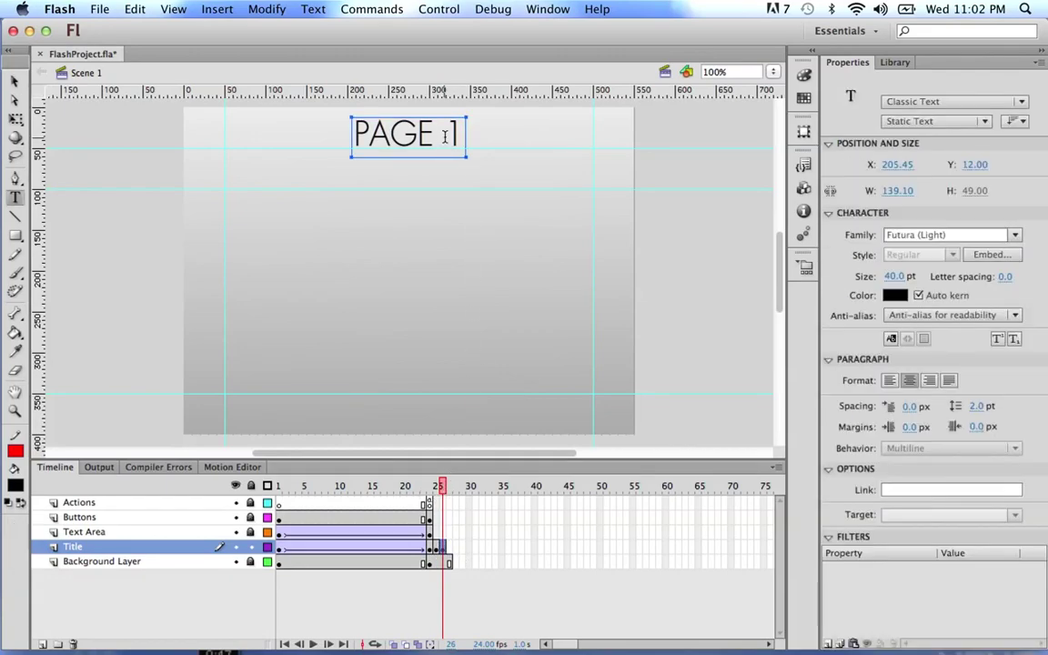
pyautogui.click(16, 198)
pyautogui.moveTo(442, 135); pyautogui.dragTo(464, 132)
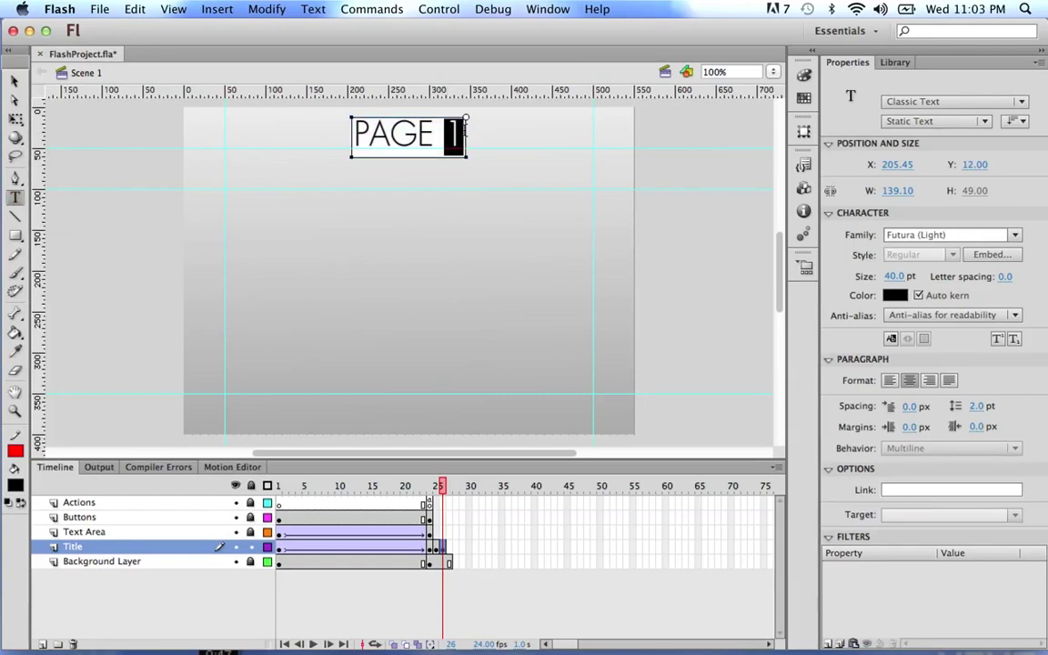
pyautogui.write('2')
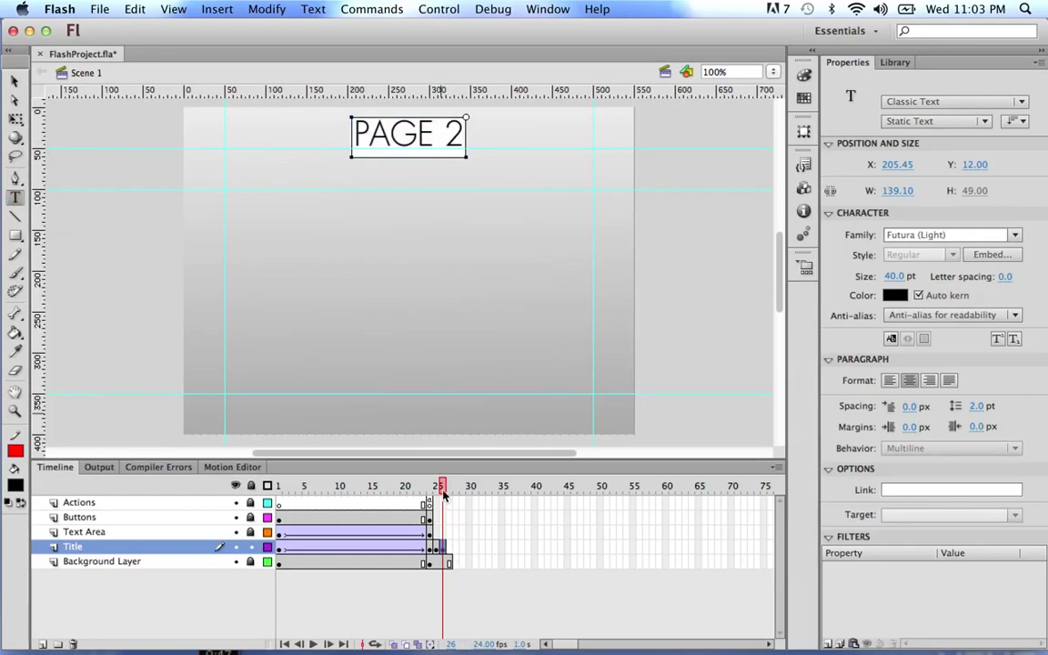
pyautogui.moveTo(443, 494); pyautogui.dragTo(429, 492)
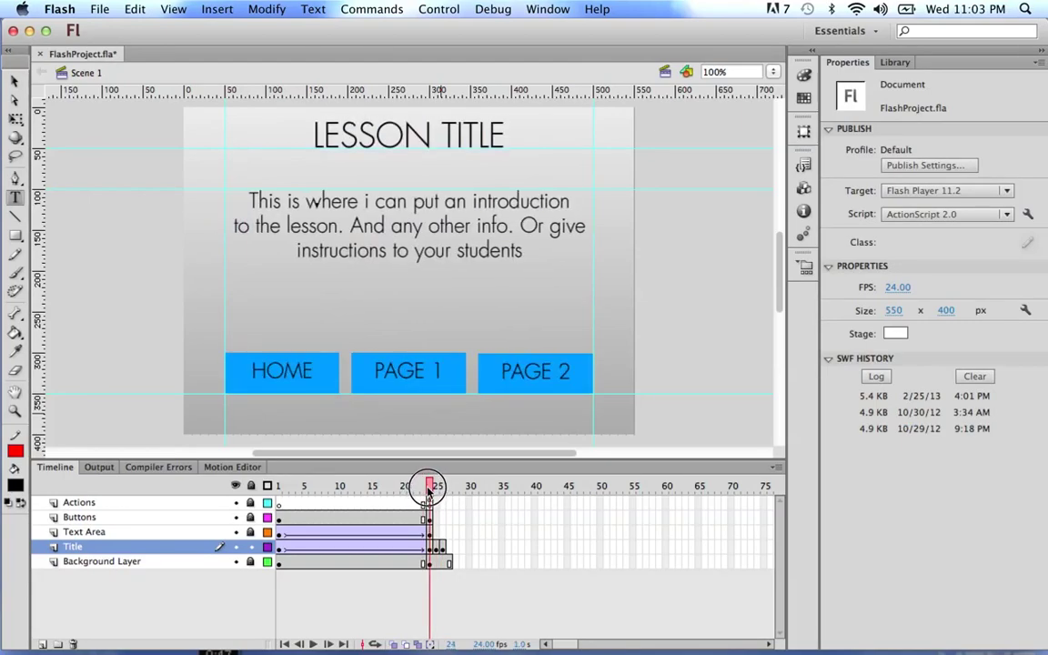
pyautogui.moveTo(430, 492); pyautogui.dragTo(436, 486)
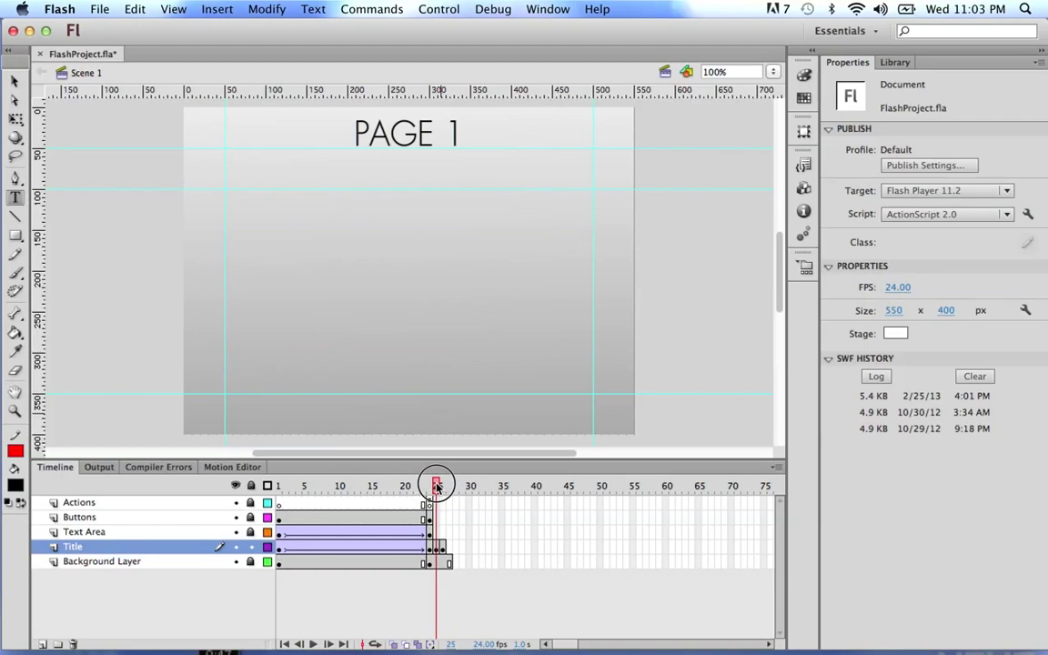
pyautogui.moveTo(436, 487); pyautogui.dragTo(437, 489)
pyautogui.click(251, 548)
pyautogui.click(250, 531)
# Add a blank Text Area keyframe at frame 25 and type 'This is where the information for page 1 goes.'.
pyautogui.click(437, 532)
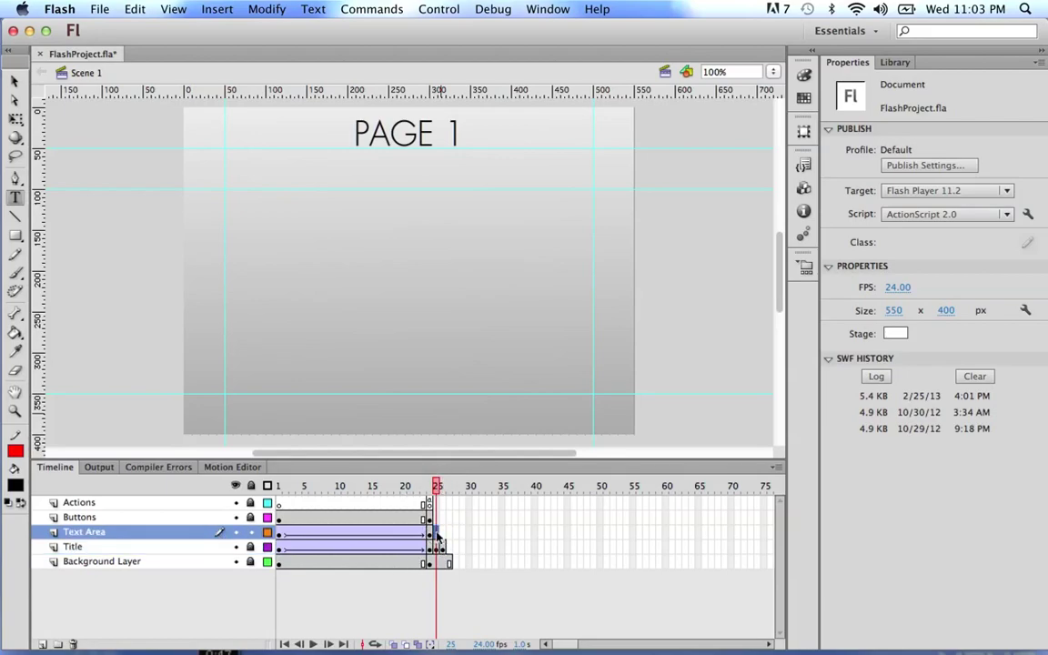
pyautogui.rightClick(437, 533)
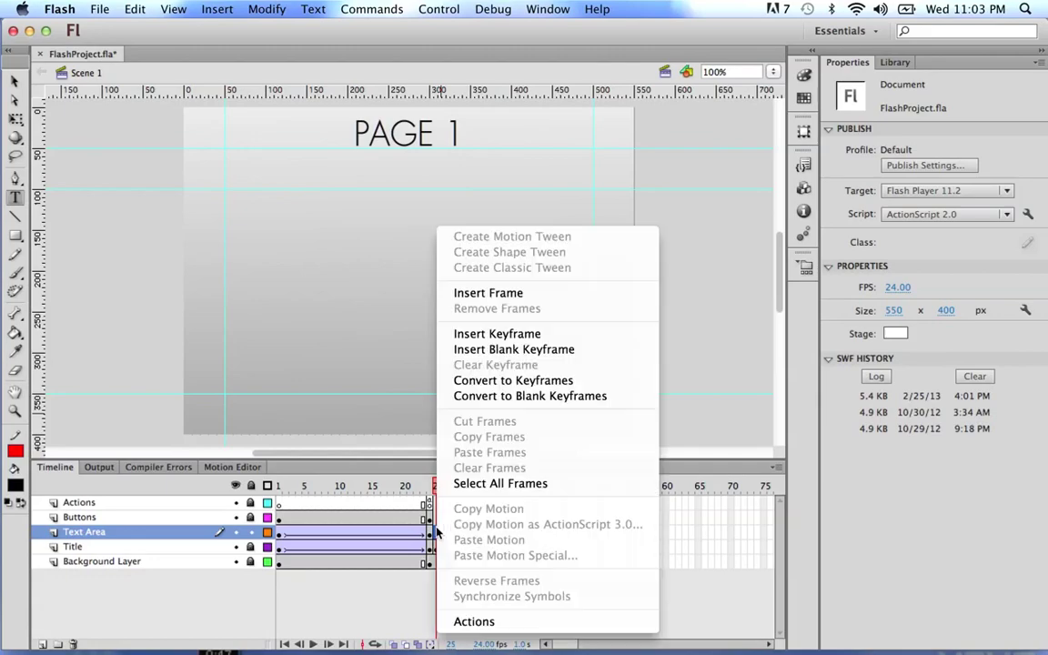
pyautogui.click(534, 355)
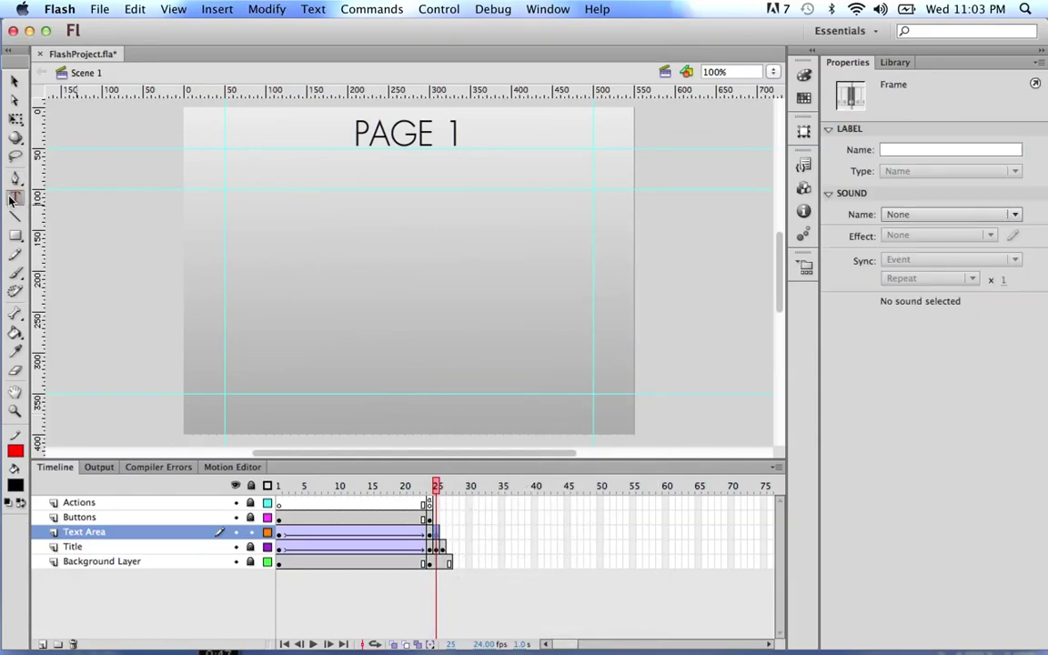
pyautogui.moveTo(313, 169); pyautogui.dragTo(509, 293)
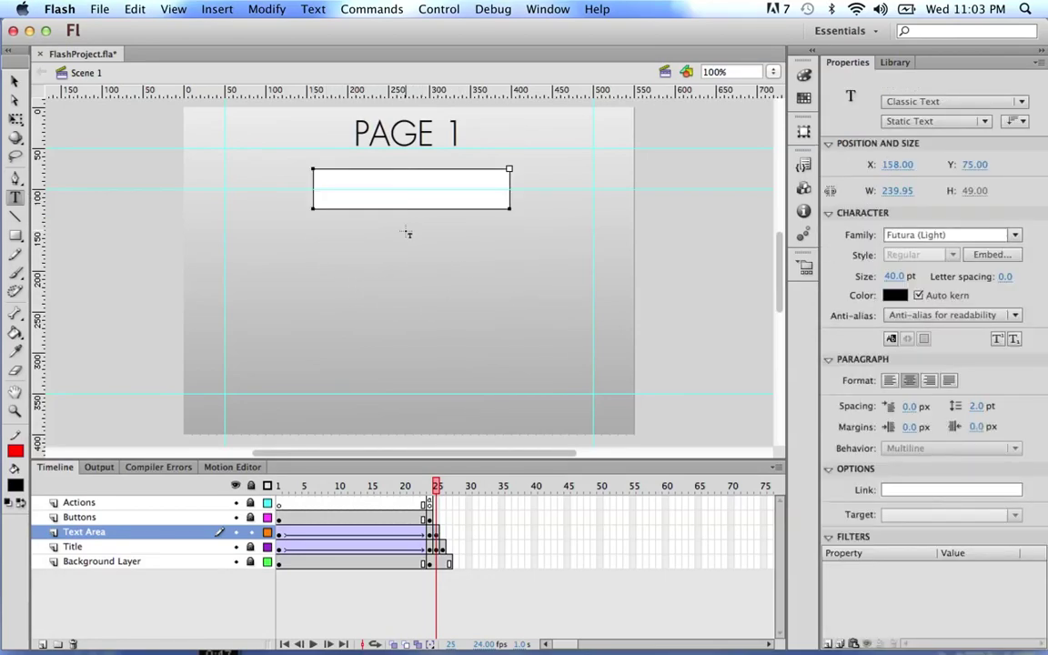
pyautogui.write('This is where')
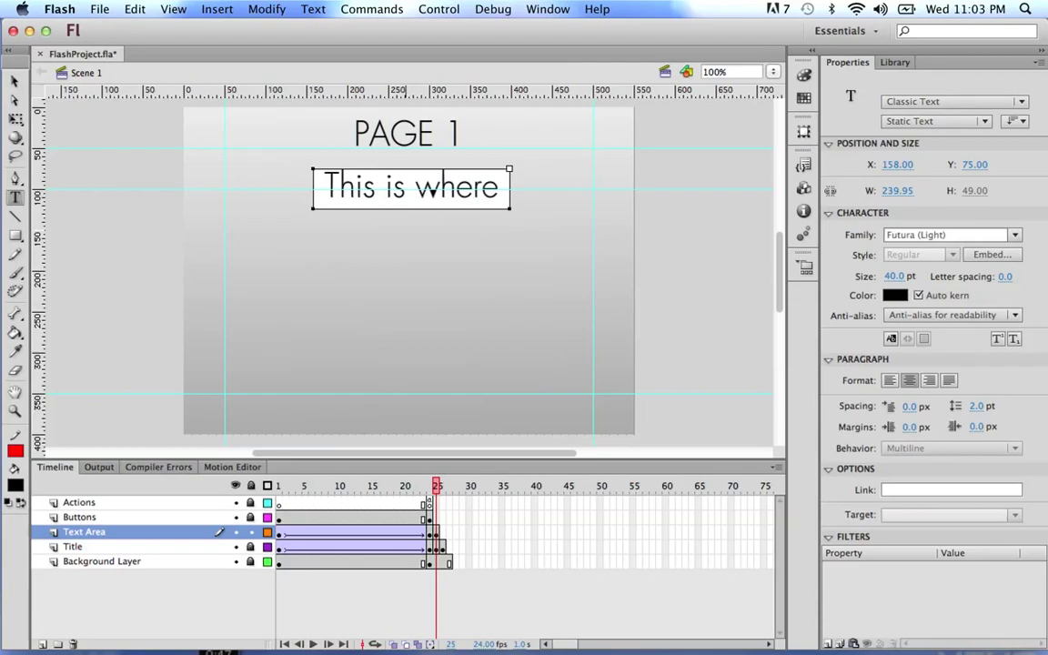
pyautogui.write(' the in')
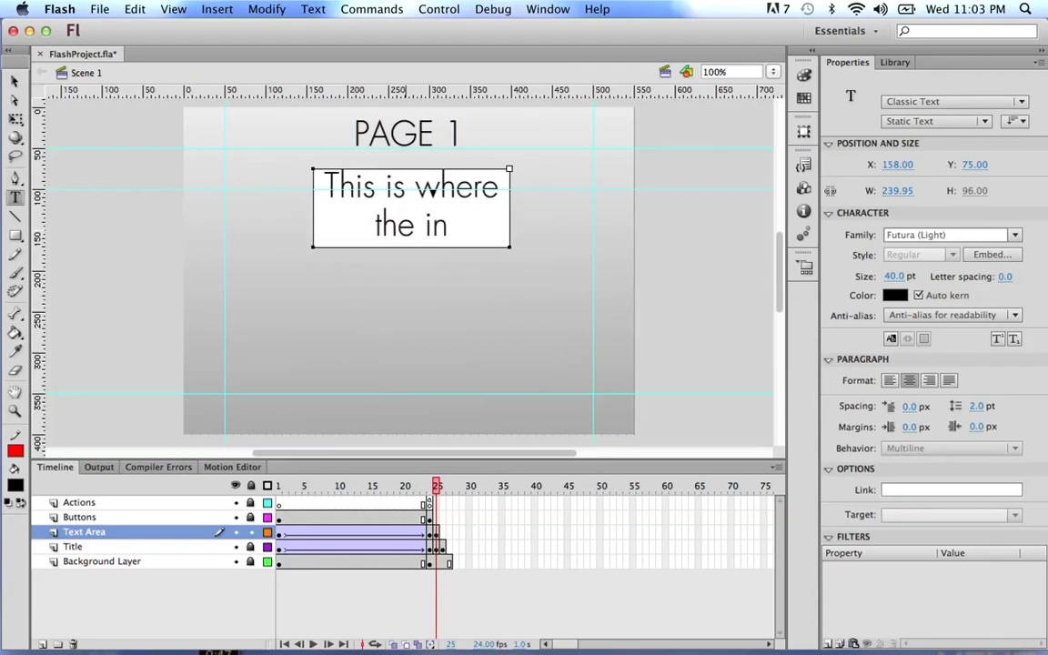
pyautogui.write('formation for p')
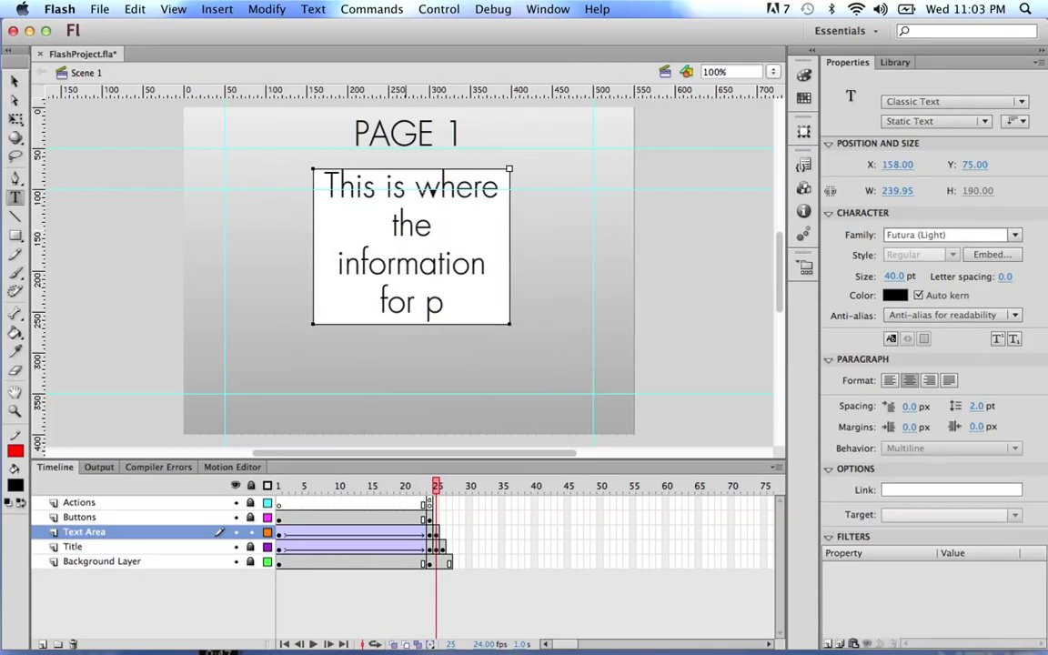
pyautogui.write('age 1 go')
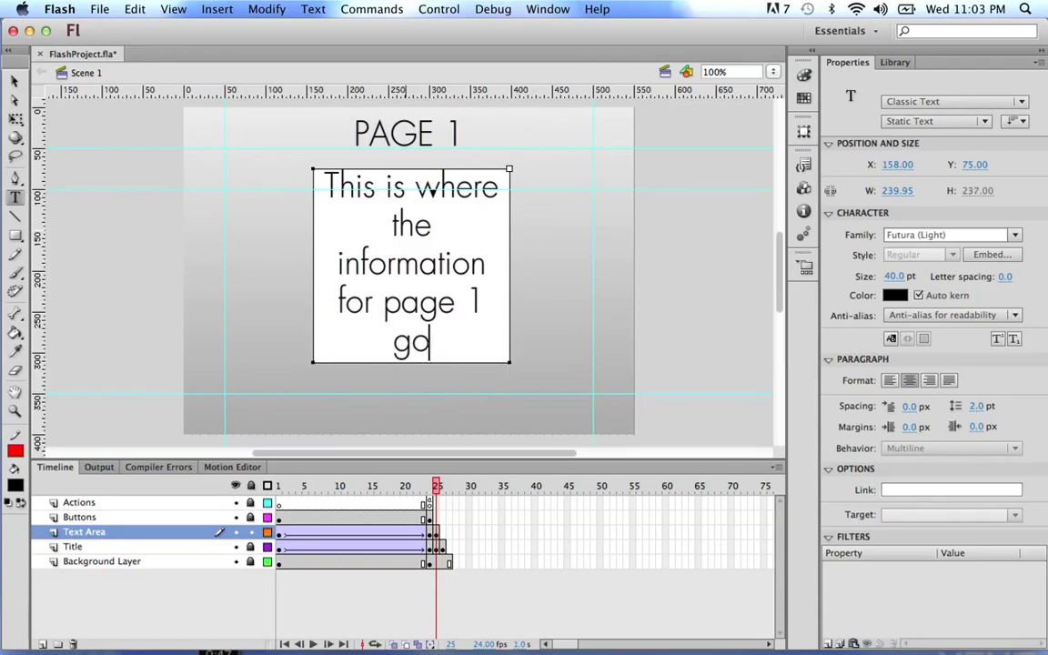
pyautogui.write('es.')
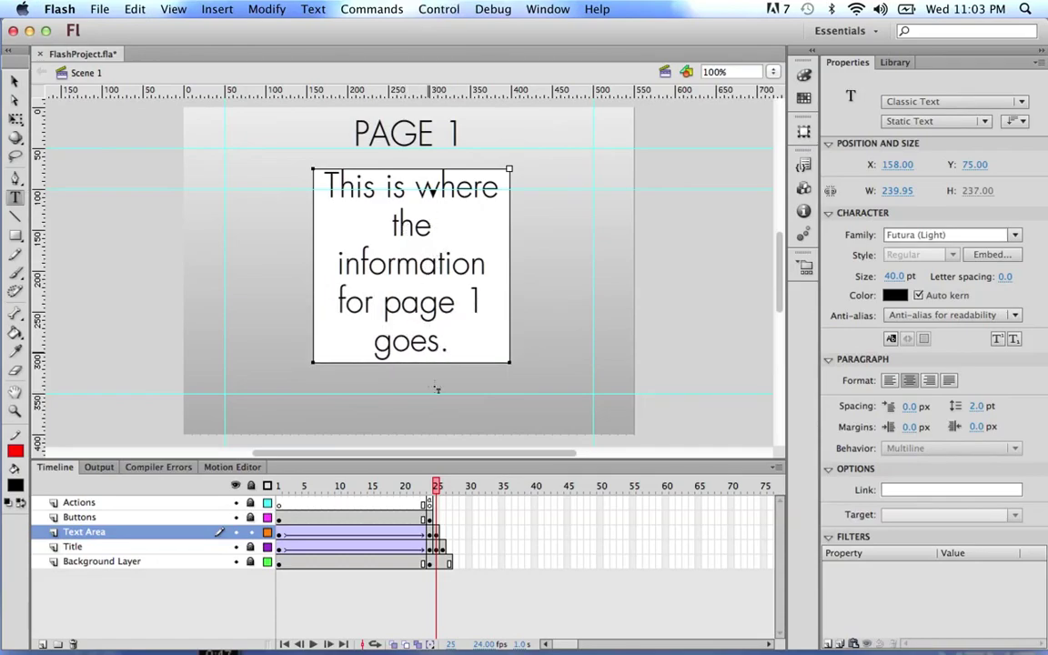
pyautogui.click(395, 439)
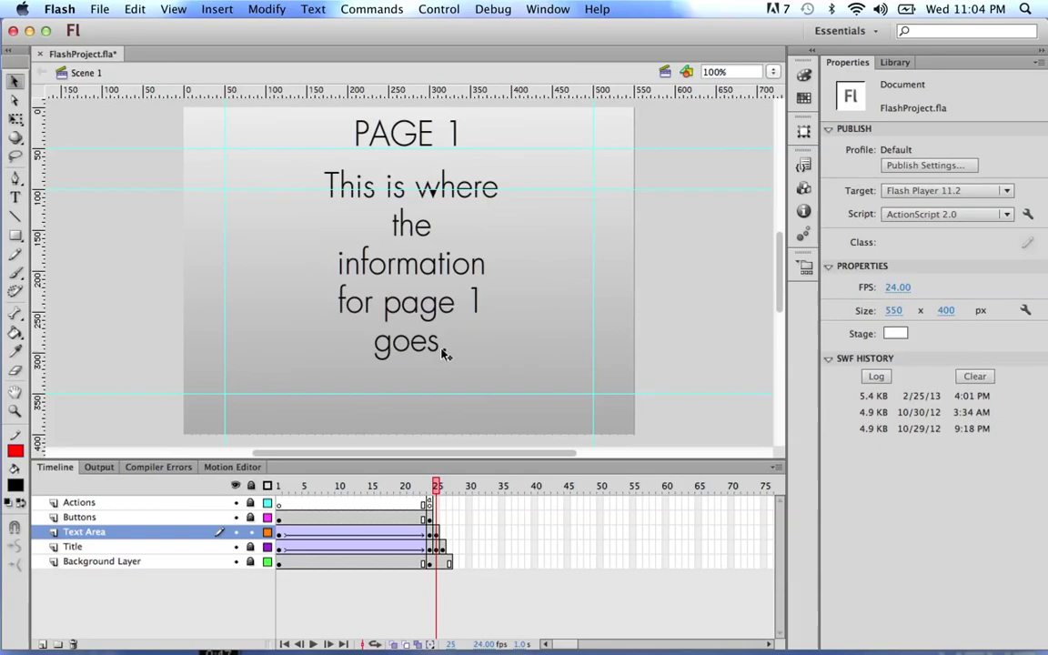
# Set the page 1 text block to 25 pt, drag it slightly lower, and align it left.
pyautogui.moveTo(447, 346); pyautogui.dragTo(316, 180)
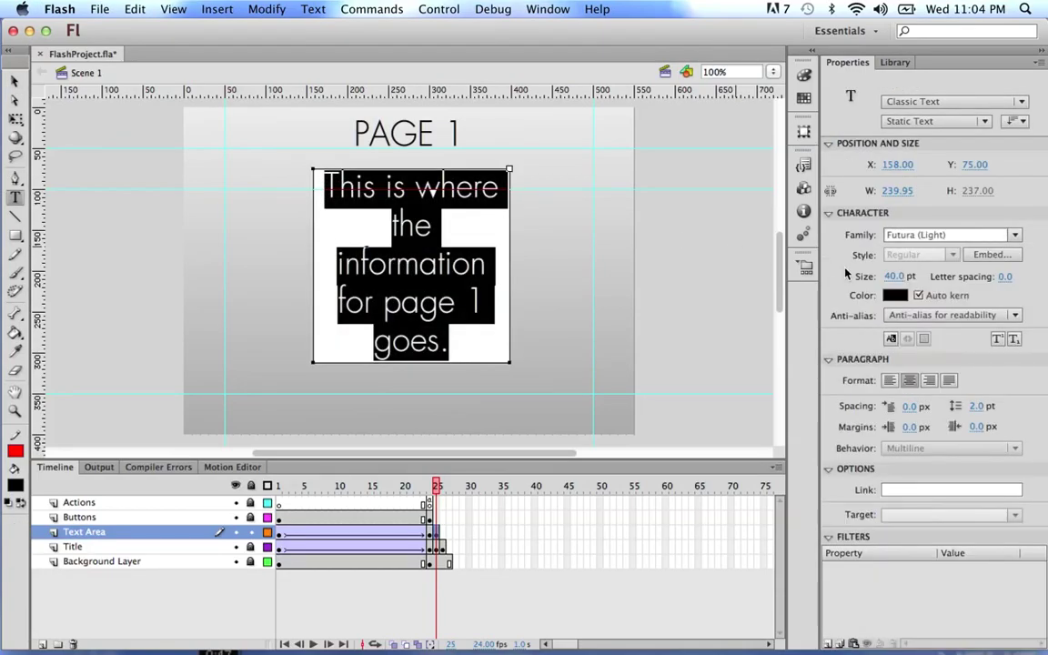
pyautogui.click(894, 276)
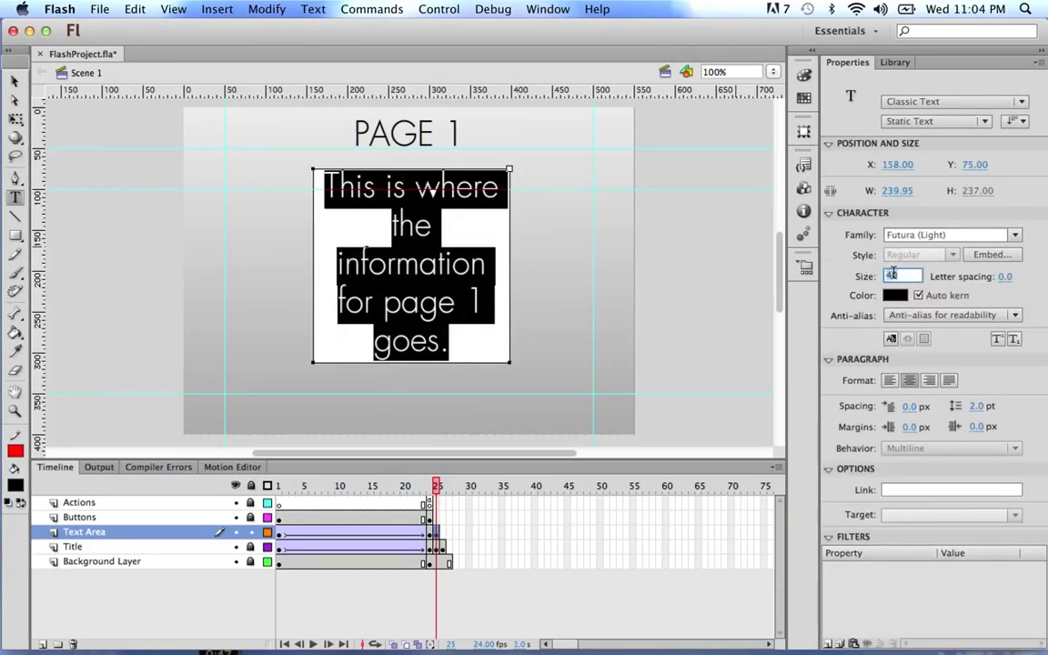
pyautogui.write('25')
pyautogui.press('Return')
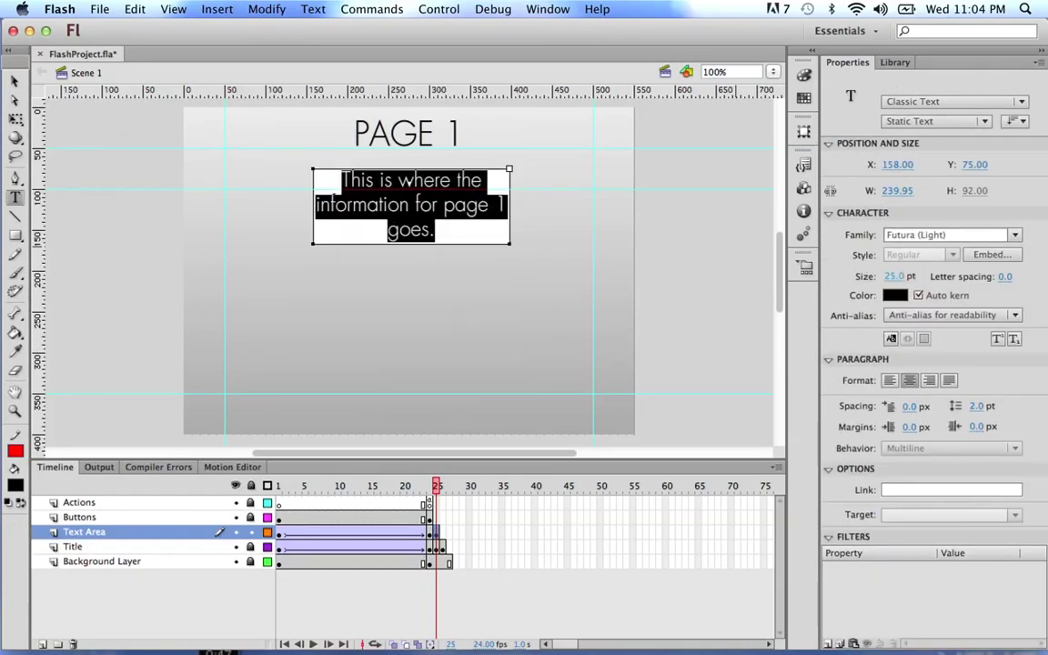
pyautogui.click(15, 81)
pyautogui.moveTo(385, 215); pyautogui.dragTo(386, 239)
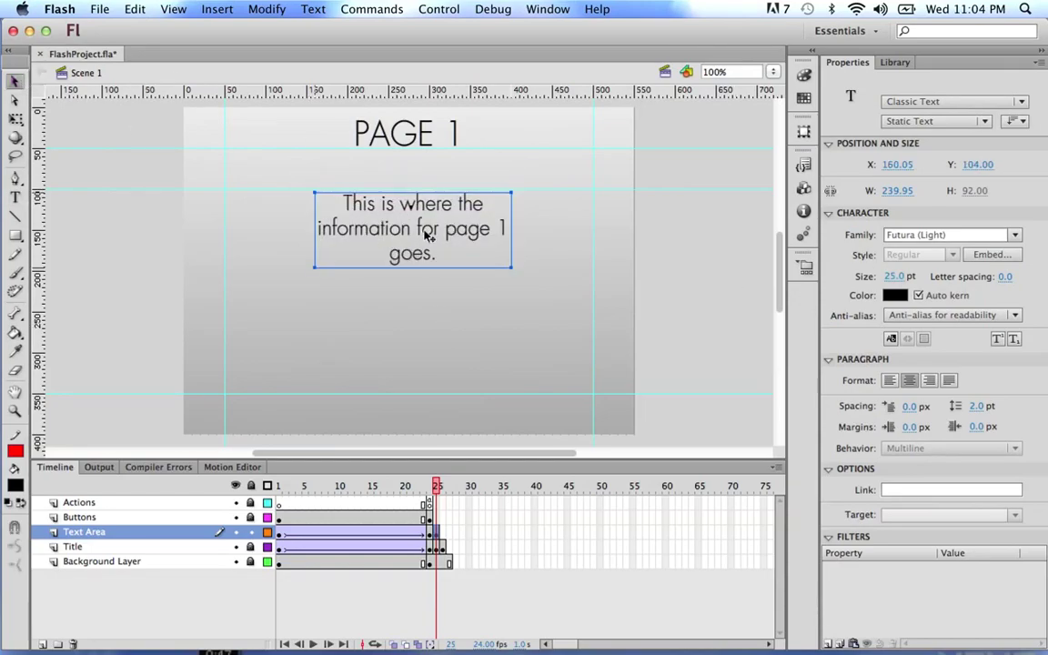
pyautogui.click(890, 381)
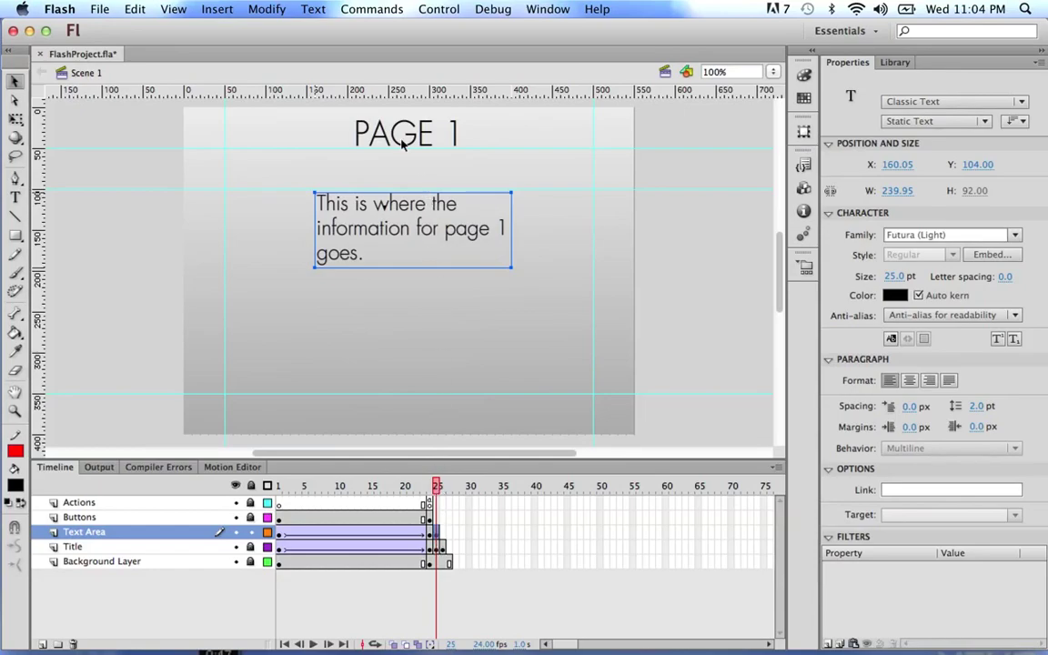
pyautogui.click(443, 533)
# Add a Text Area keyframe at frame 26 and change its ending to '2 goes. This is a new page!'.
pyautogui.rightClick(443, 535)
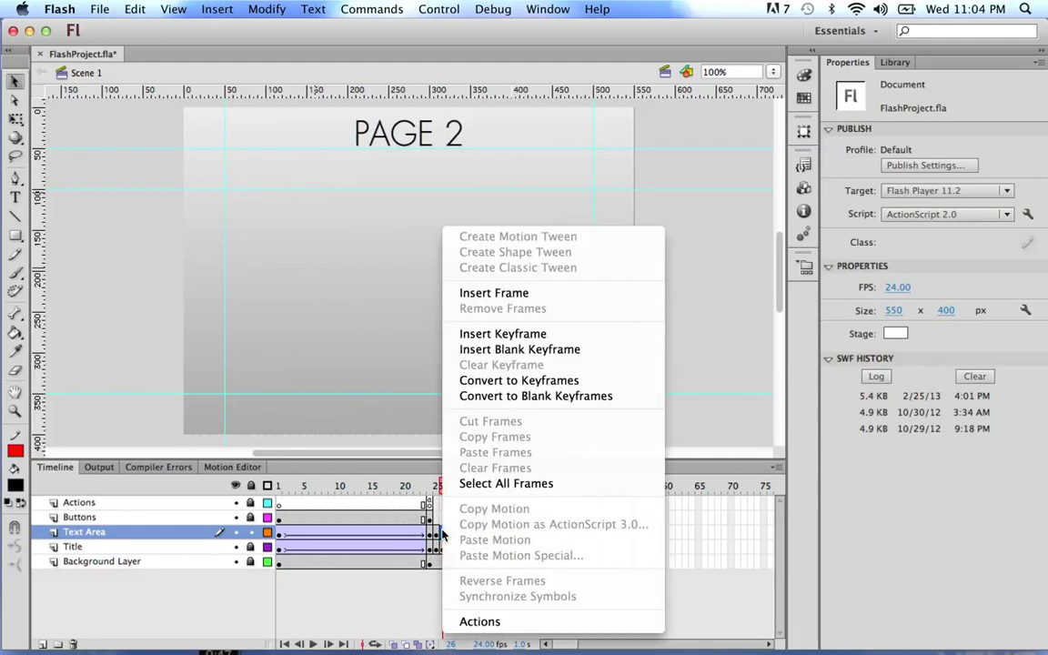
pyautogui.click(502, 334)
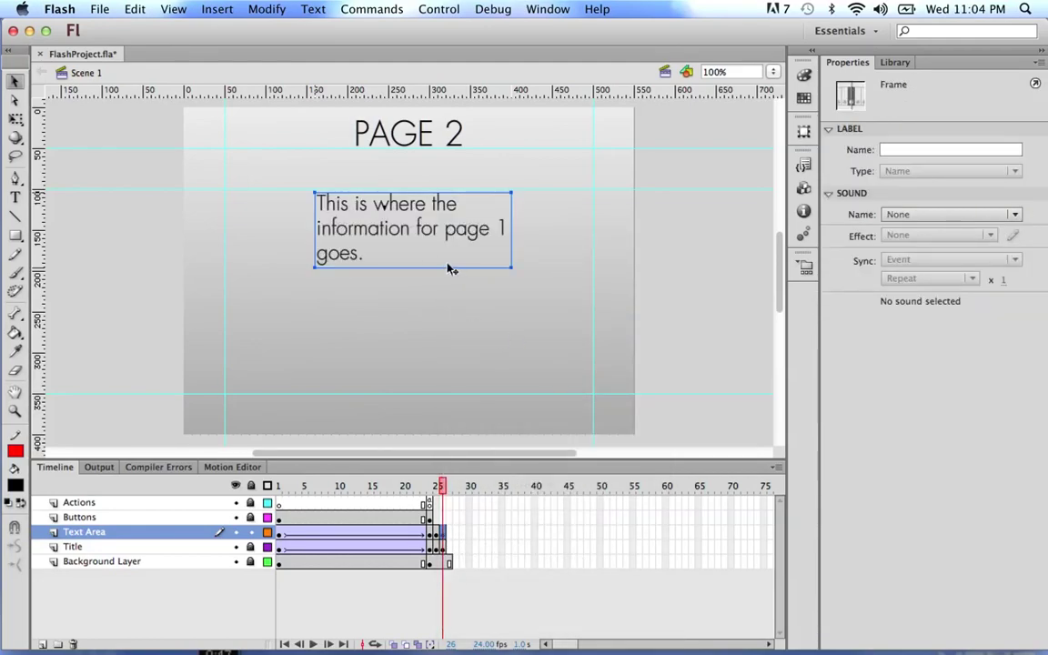
pyautogui.doubleClick(428, 257)
pyautogui.moveTo(435, 253); pyautogui.dragTo(500, 230)
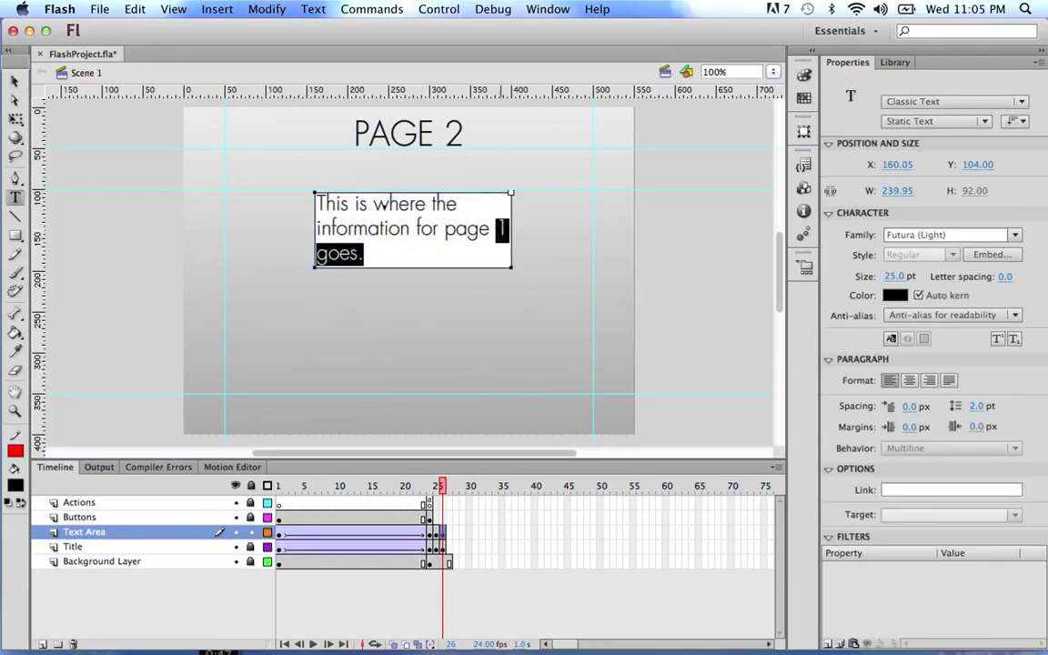
pyautogui.write('2 goes. T')
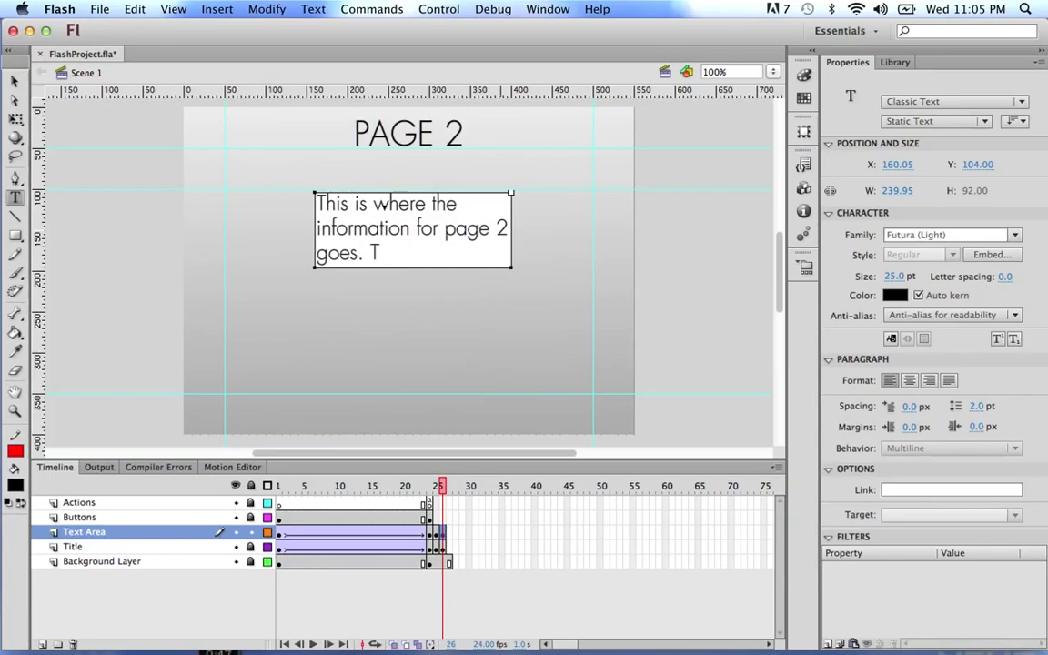
pyautogui.write('his is a new p')
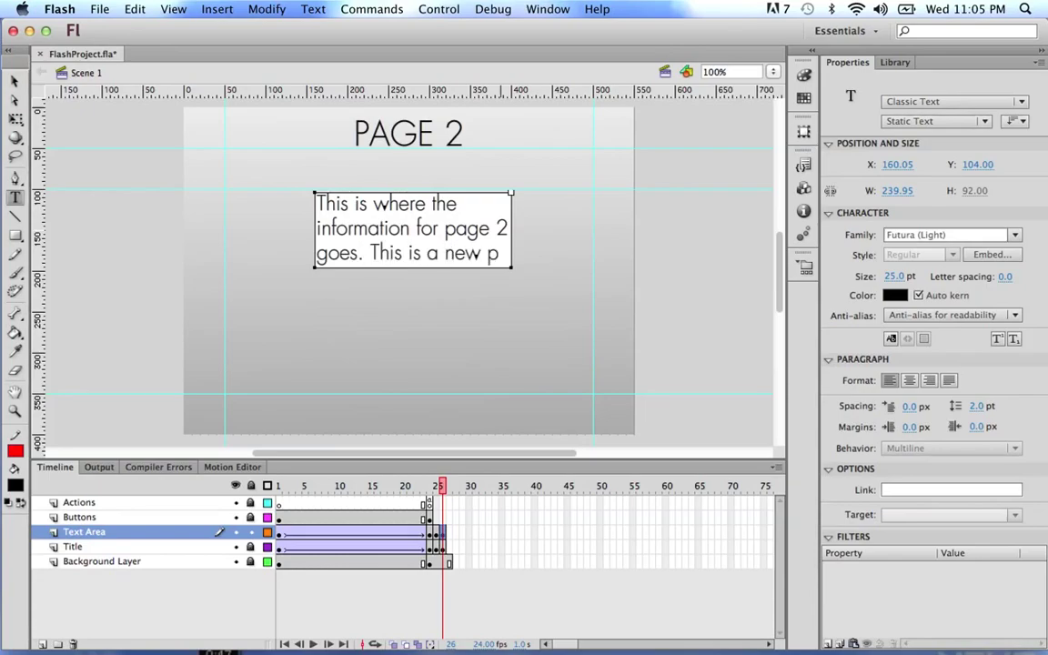
pyautogui.write('age!')
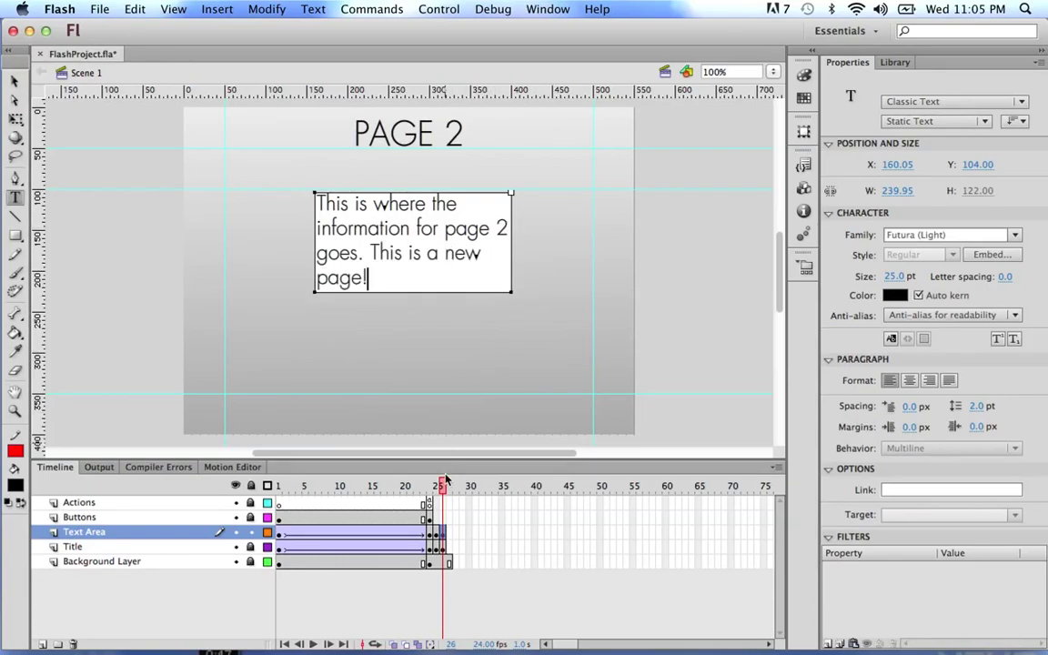
pyautogui.moveTo(445, 483)
pyautogui.mouseDown()
pyautogui.moveTo(435, 484)
pyautogui.moveTo(443, 499)
pyautogui.mouseUp()
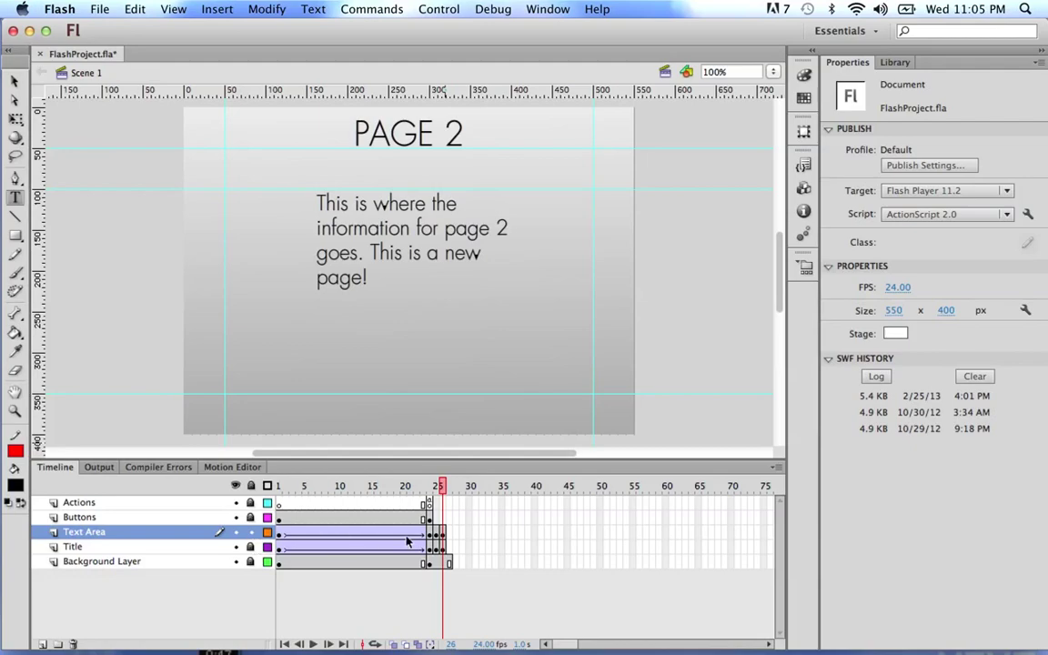
# Lock the Text Area layer, check the notes, and scrub back to home frame 24.
pyautogui.click(251, 532)
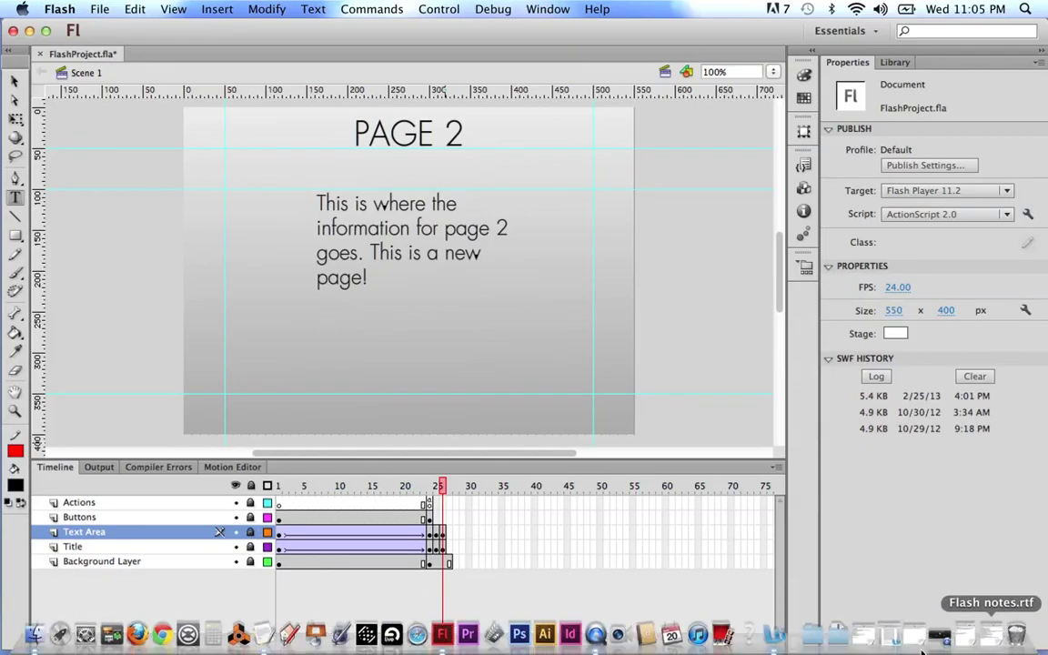
pyautogui.click(994, 630)
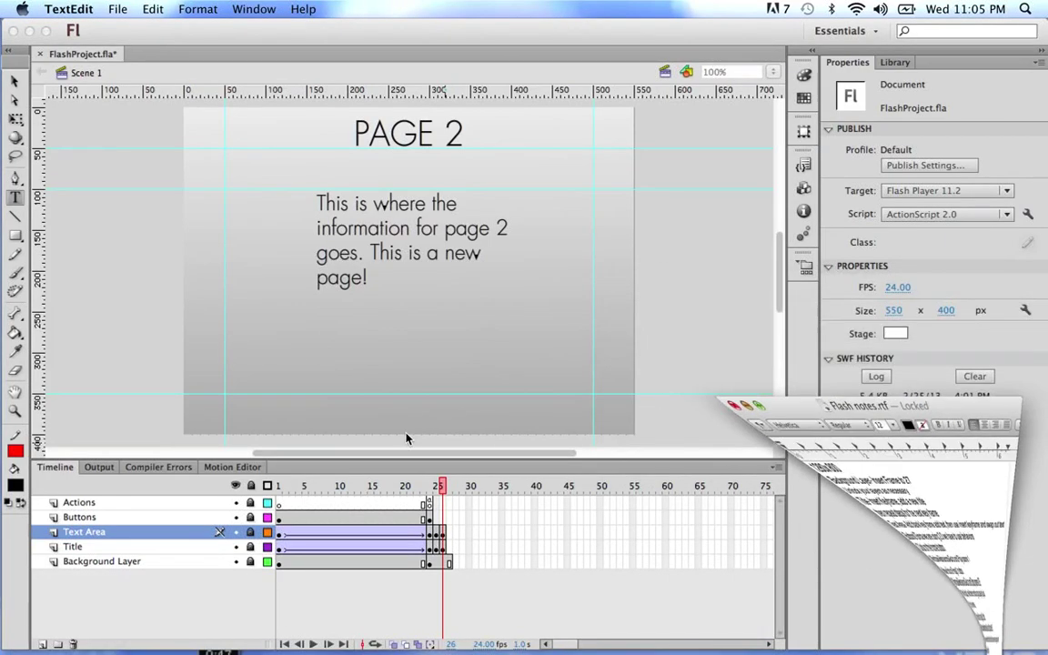
pyautogui.click(431, 489)
pyautogui.moveTo(431, 490); pyautogui.dragTo(431, 487)
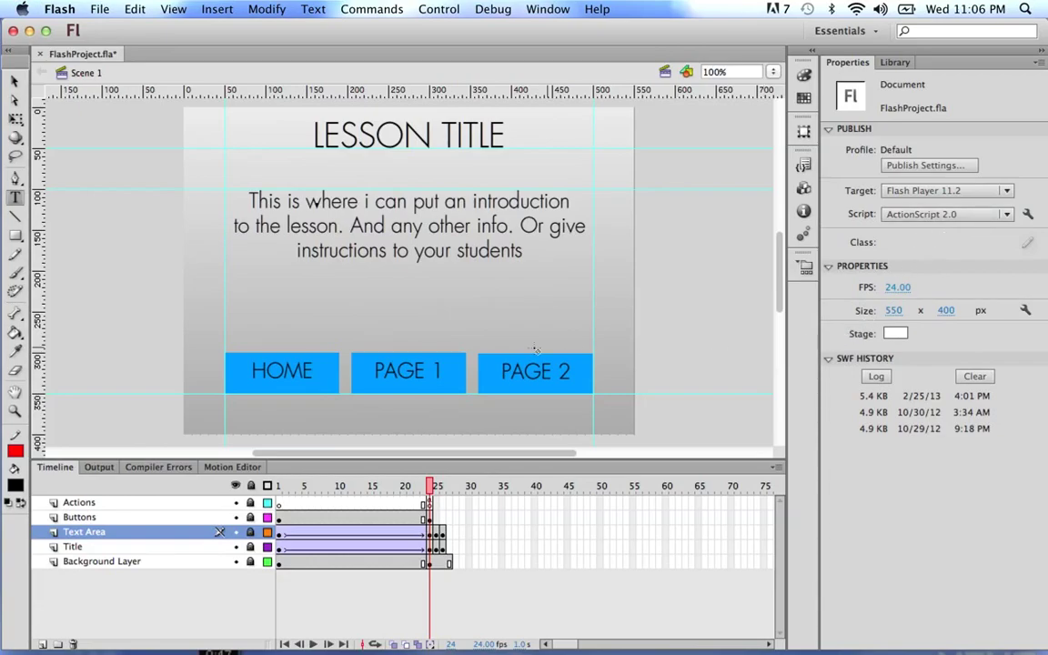
# Select the HOME button on the stage with the Selection tool.
pyautogui.click(16, 82)
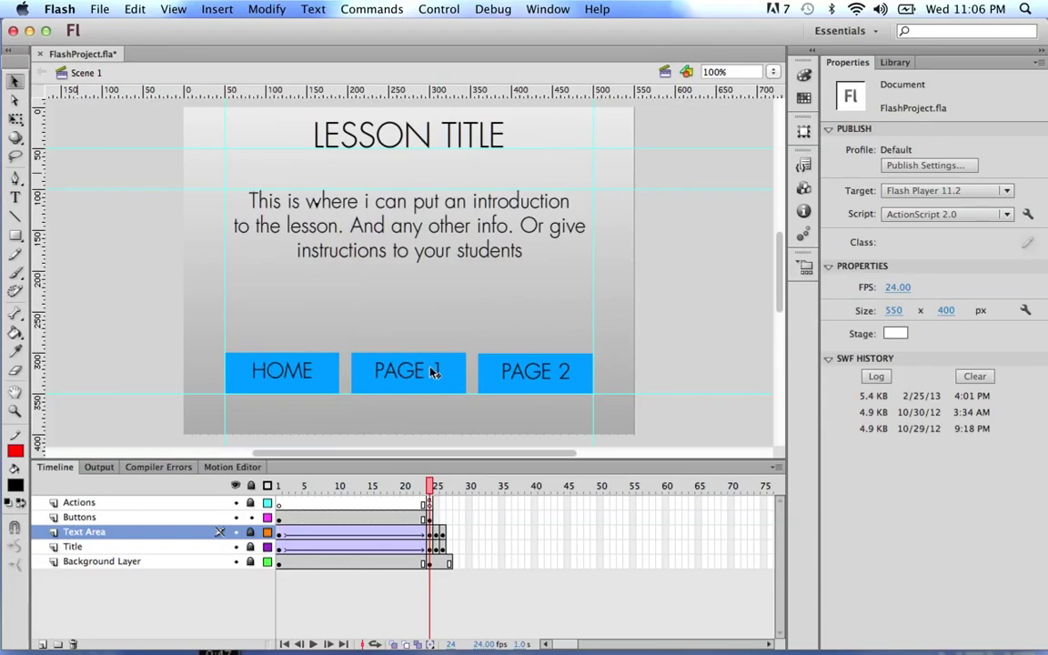
pyautogui.click(294, 386)
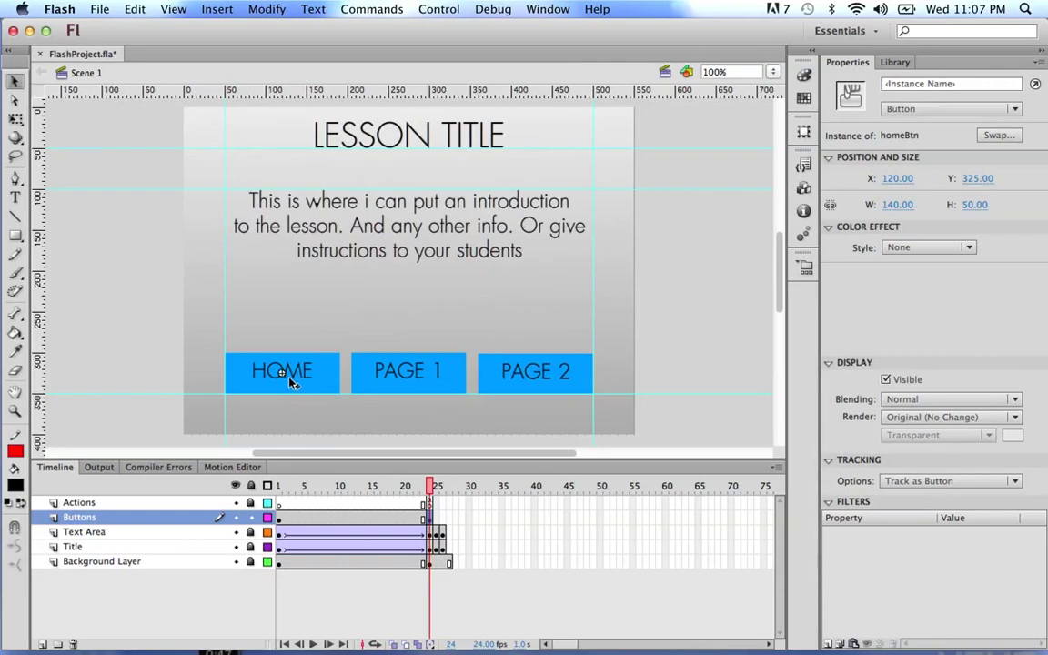
# Show the Behaviors panel above the layers and list its Movieclip behaviors for the HOME button.
pyautogui.click(532, 8)
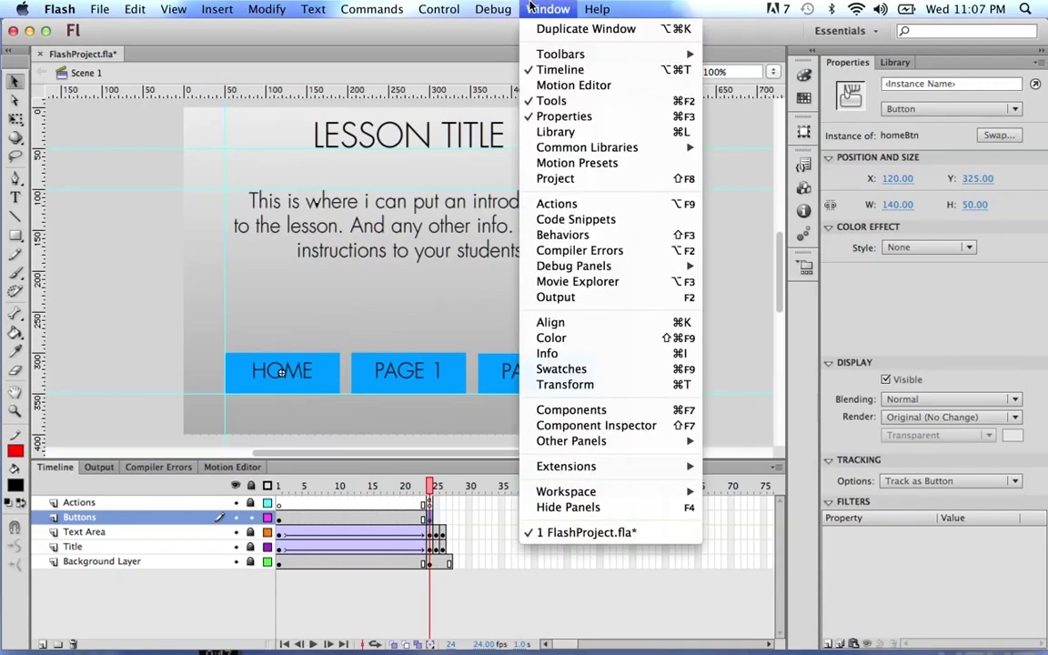
pyautogui.click(550, 235)
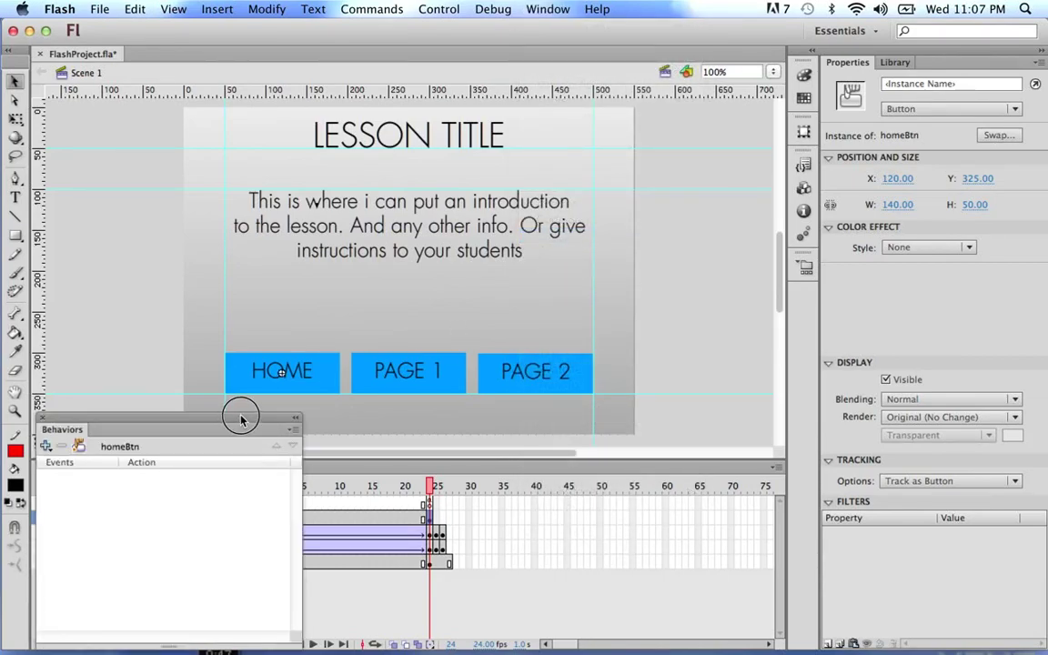
pyautogui.moveTo(241, 418); pyautogui.dragTo(699, 225)
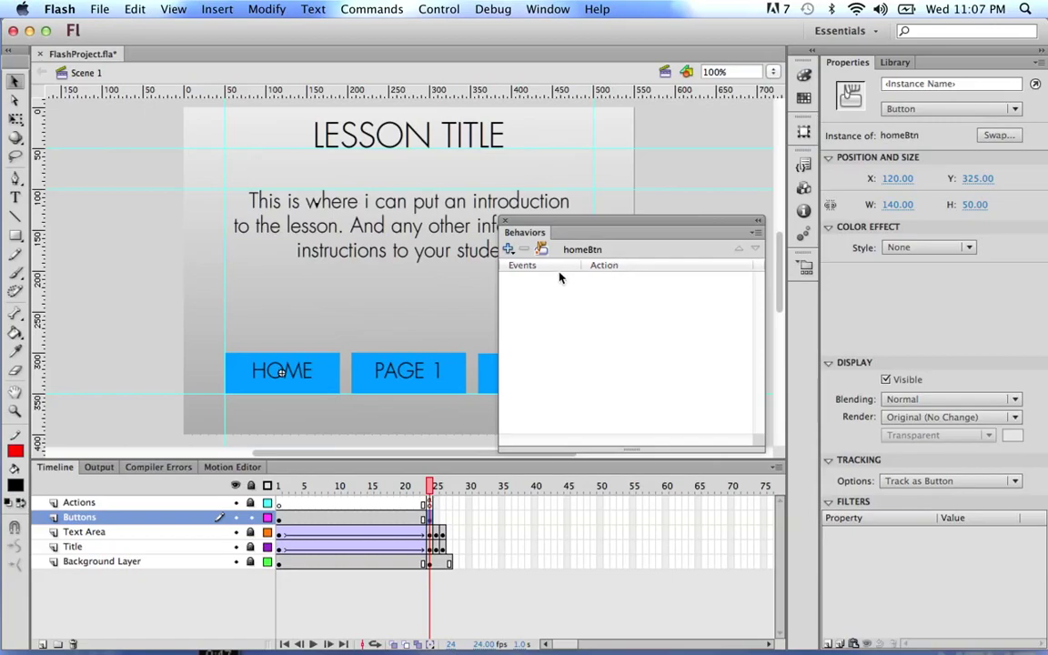
pyautogui.click(510, 250)
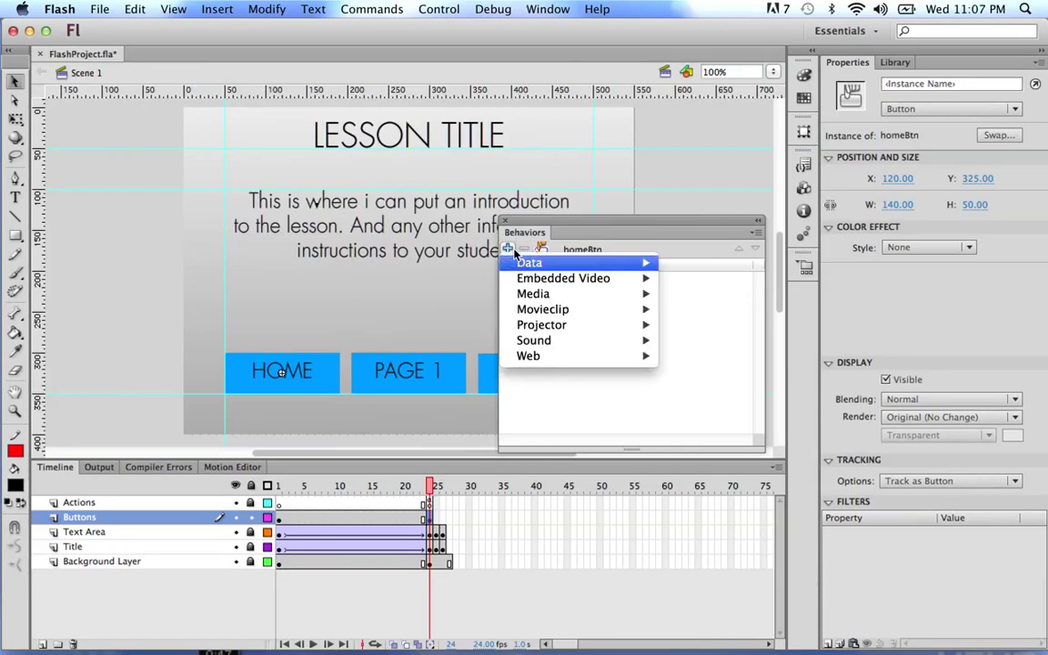
pyautogui.moveTo(566, 310)
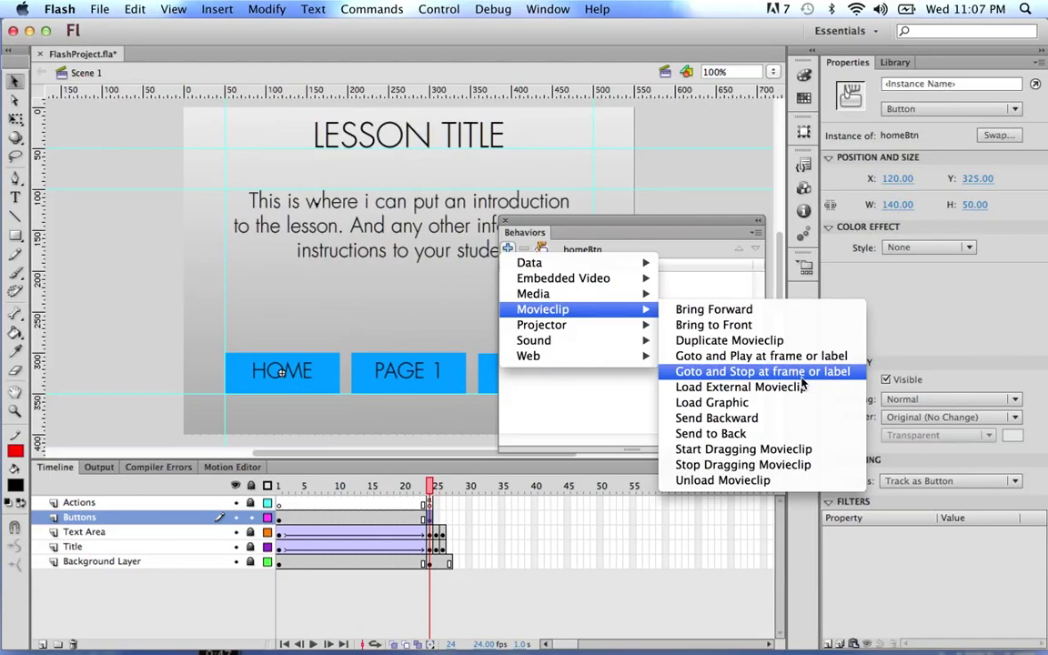
pyautogui.click(509, 249)
pyautogui.click(509, 249)
# Give the HOME button an On Release Goto and Stop behavior targeting frame 24.
pyautogui.click(777, 373)
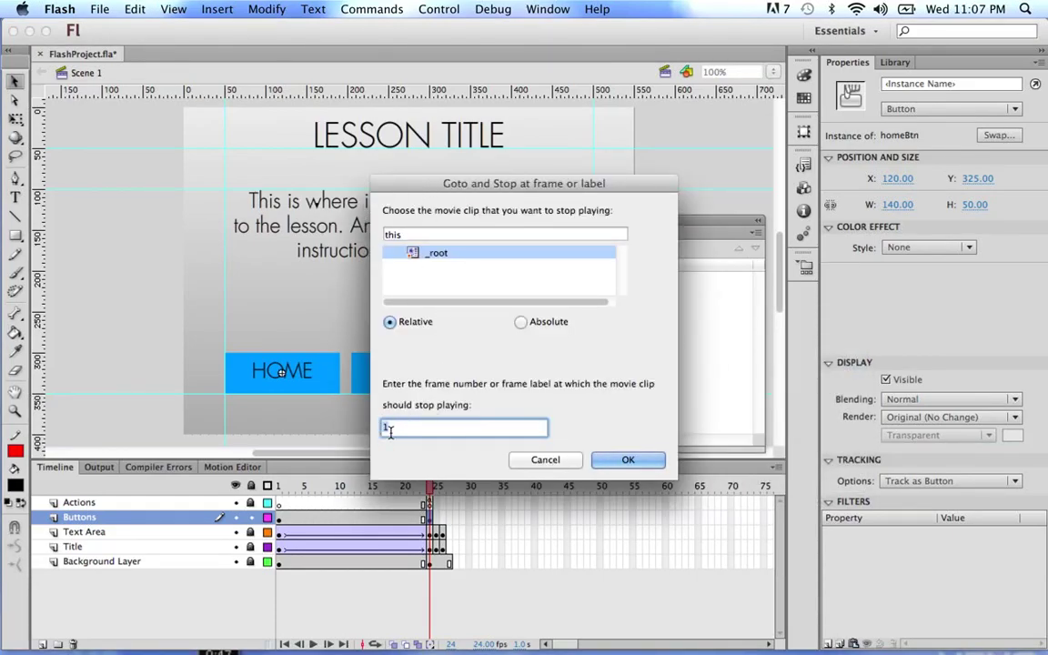
pyautogui.moveTo(487, 184); pyautogui.dragTo(576, 155)
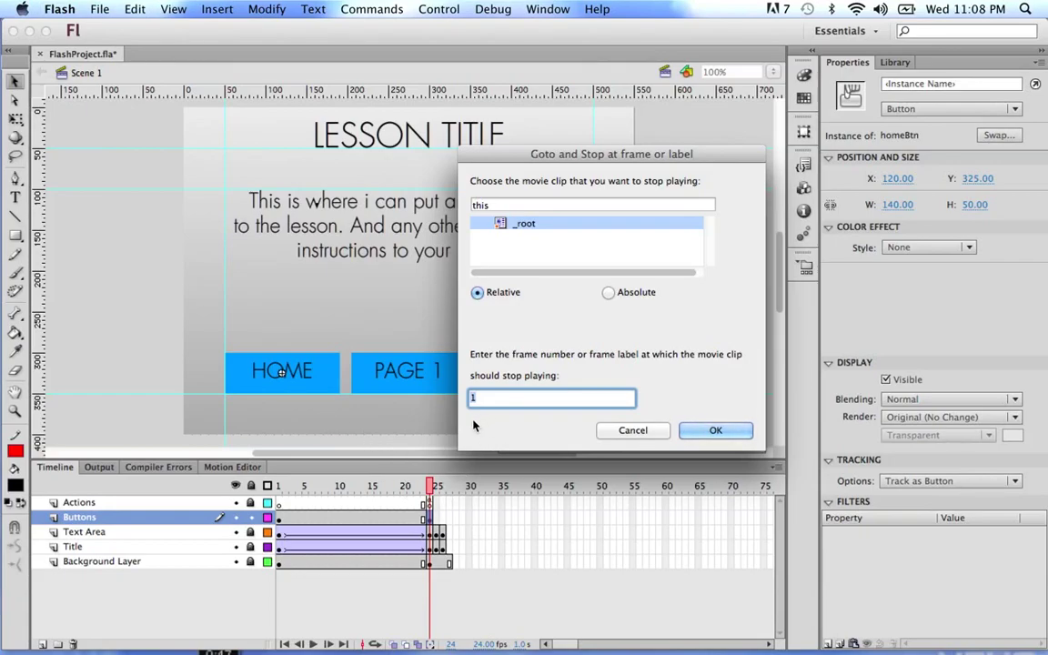
pyautogui.write('24')
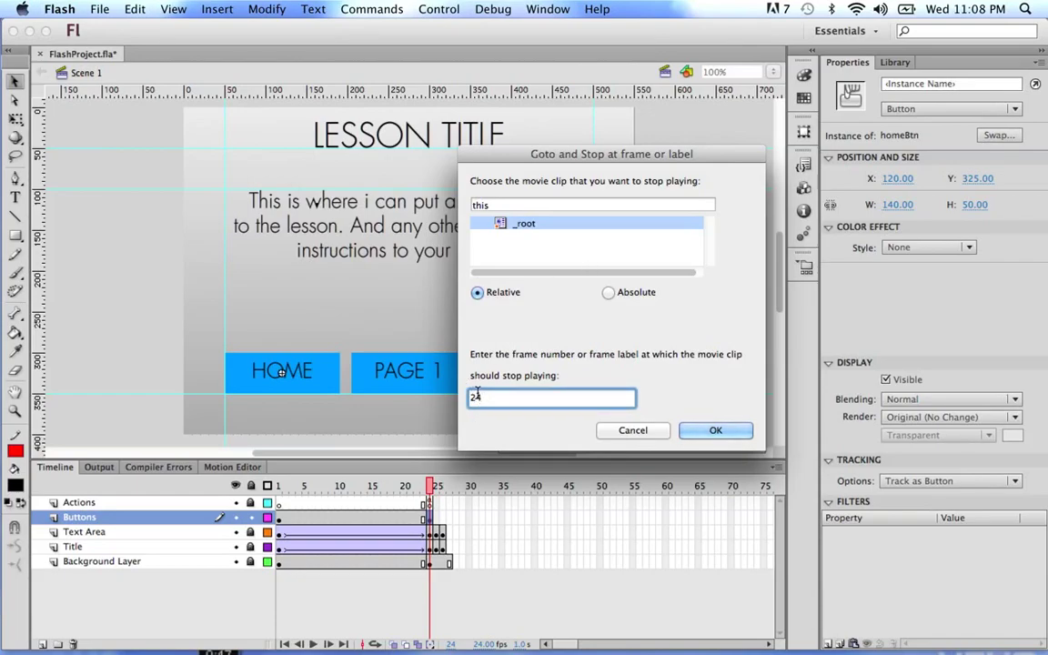
pyautogui.click(715, 429)
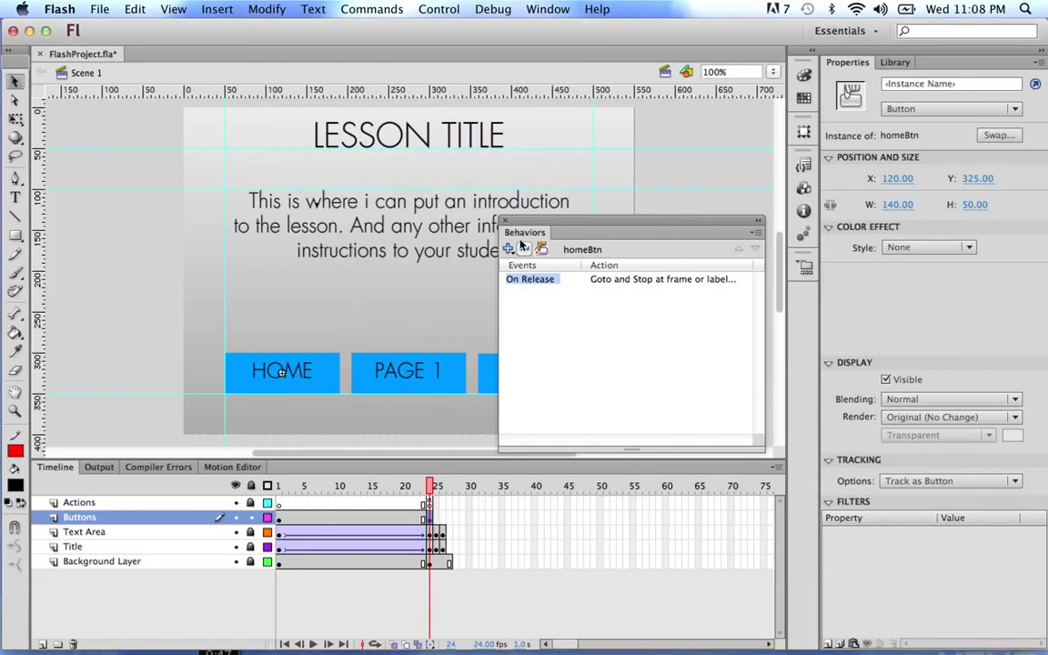
pyautogui.moveTo(540, 222); pyautogui.dragTo(683, 236)
# Select the PAGE 1 button and add a Goto and Stop behavior to frame 25.
pyautogui.click(435, 381)
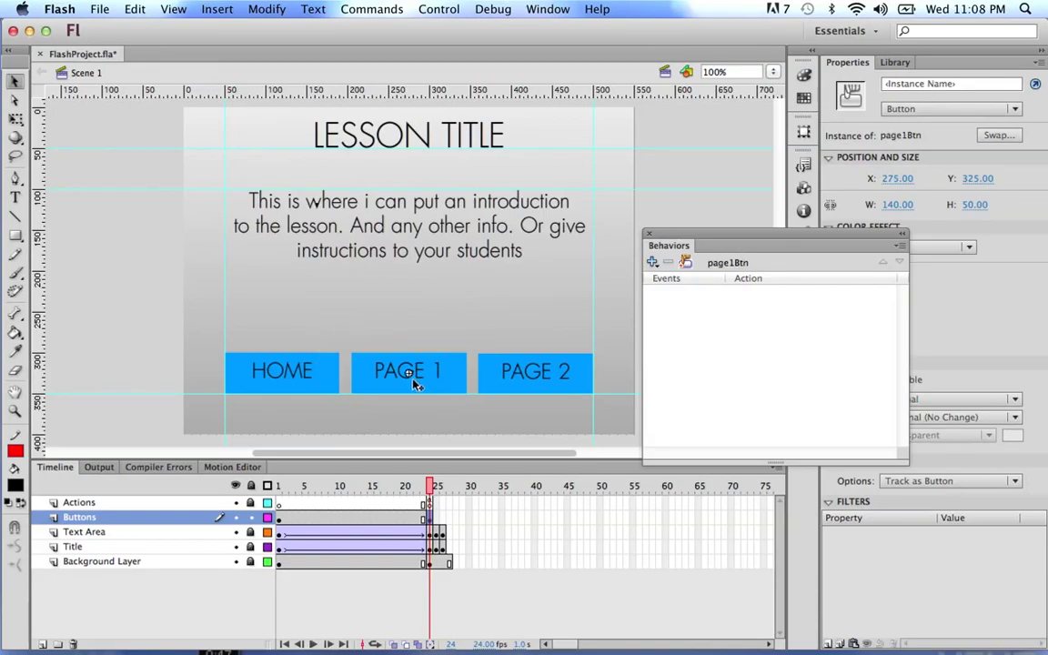
pyautogui.click(652, 262)
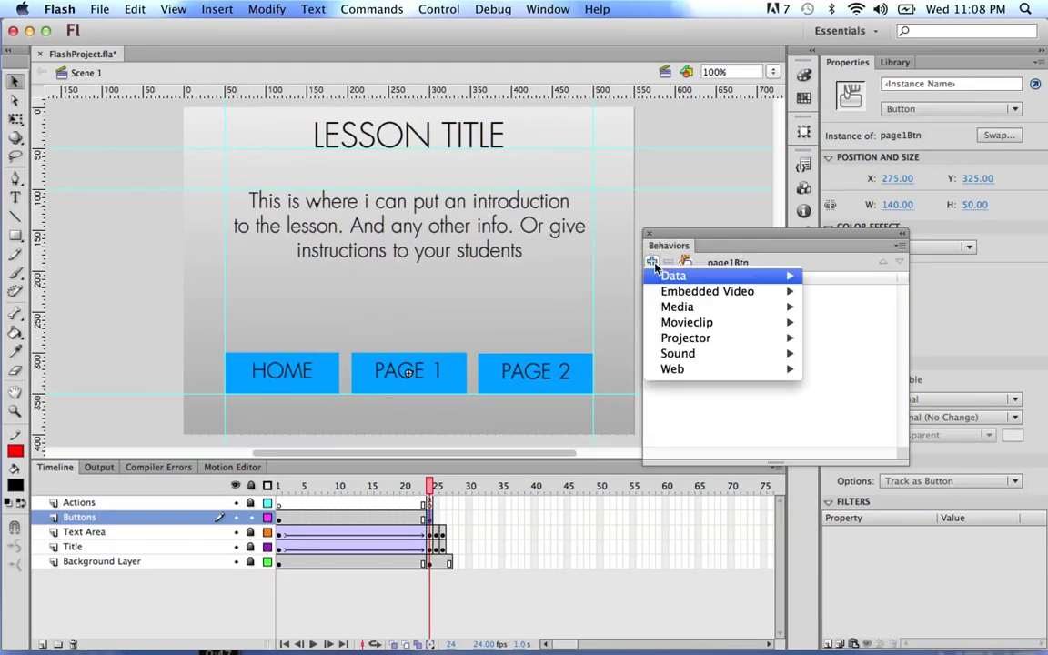
pyautogui.moveTo(719, 322)
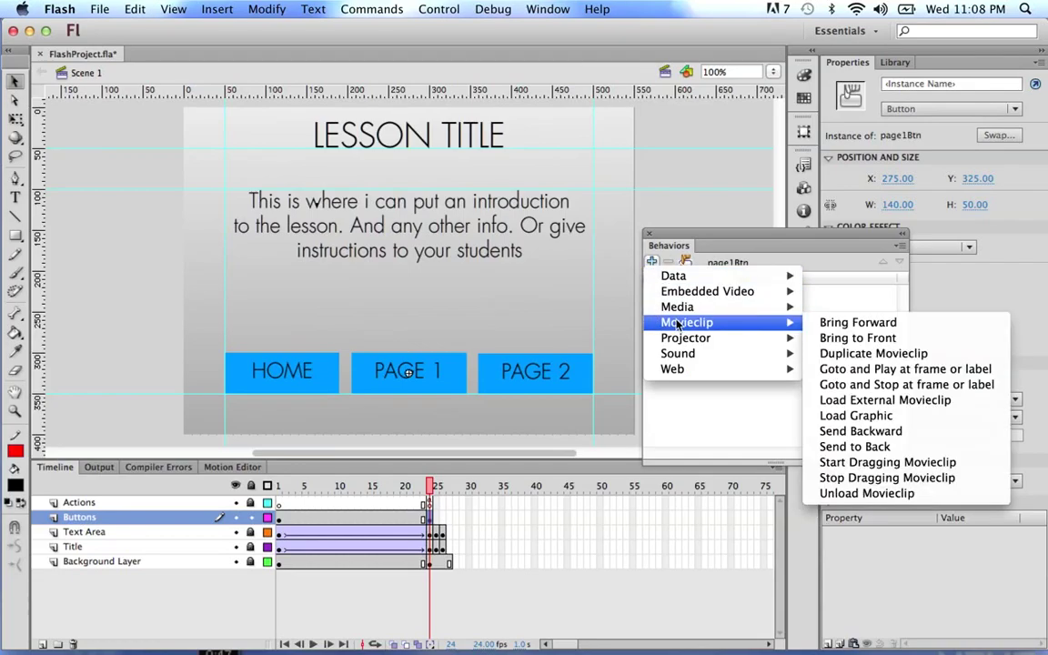
pyautogui.click(894, 387)
pyautogui.moveTo(455, 166); pyautogui.dragTo(744, 187)
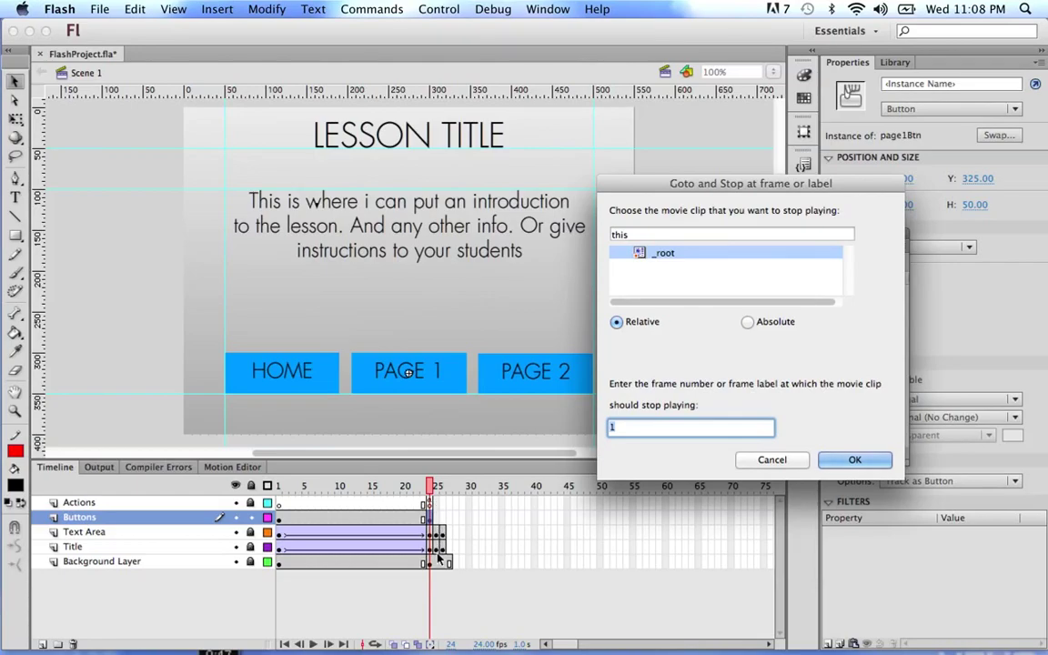
pyautogui.doubleClick(615, 426)
pyautogui.write('25')
pyautogui.click(854, 461)
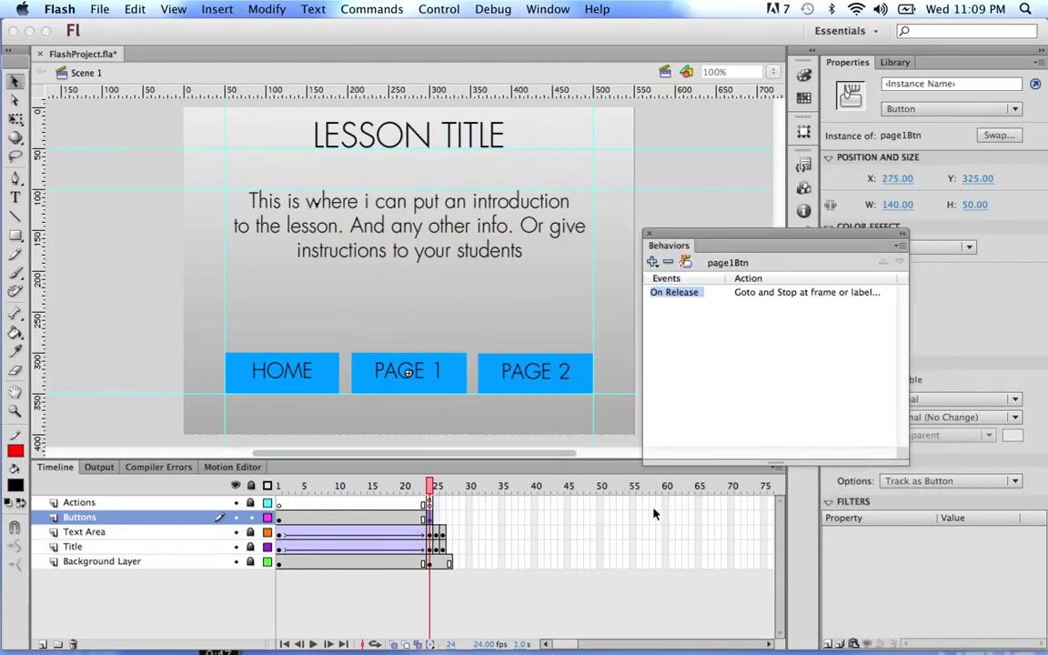
# Select the PAGE 2 button and add a Goto and Stop behavior to frame 26.
pyautogui.click(536, 383)
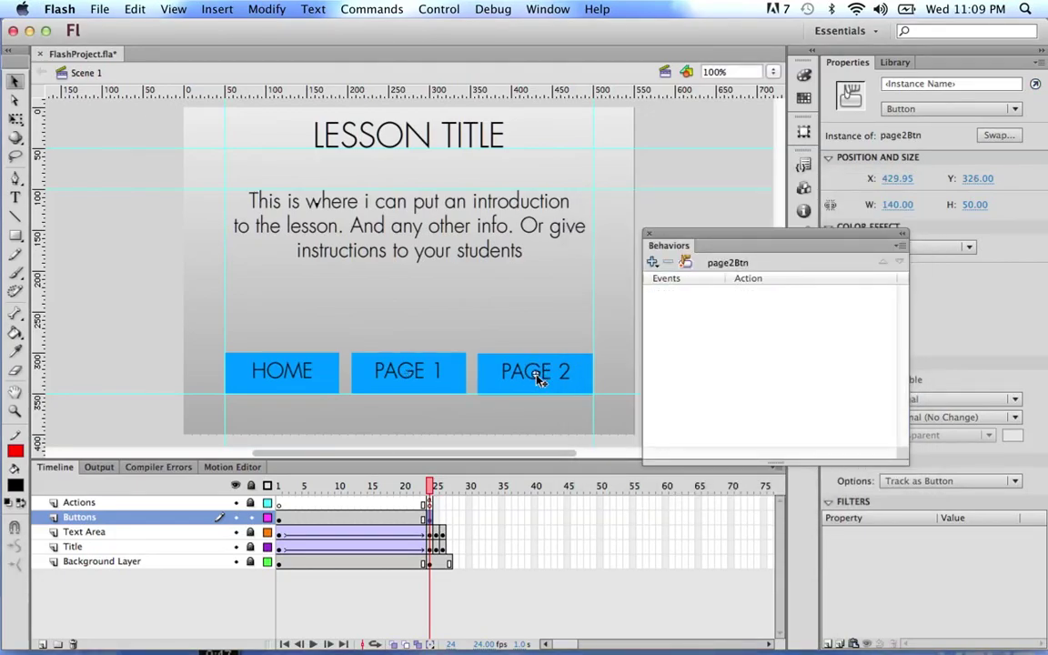
pyautogui.click(651, 262)
pyautogui.moveTo(693, 322)
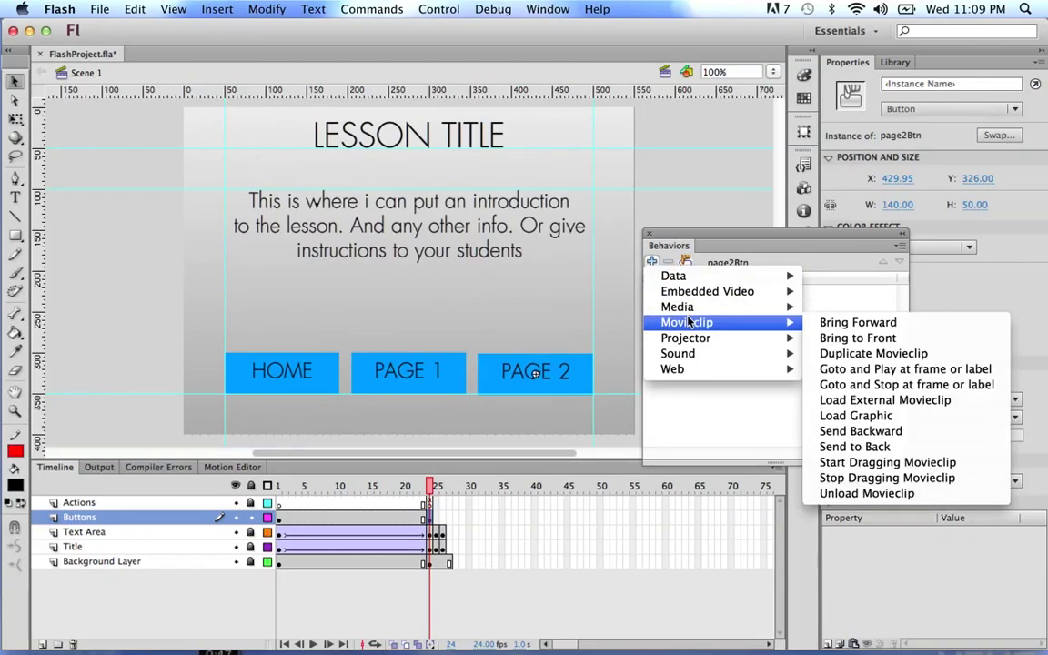
pyautogui.click(910, 385)
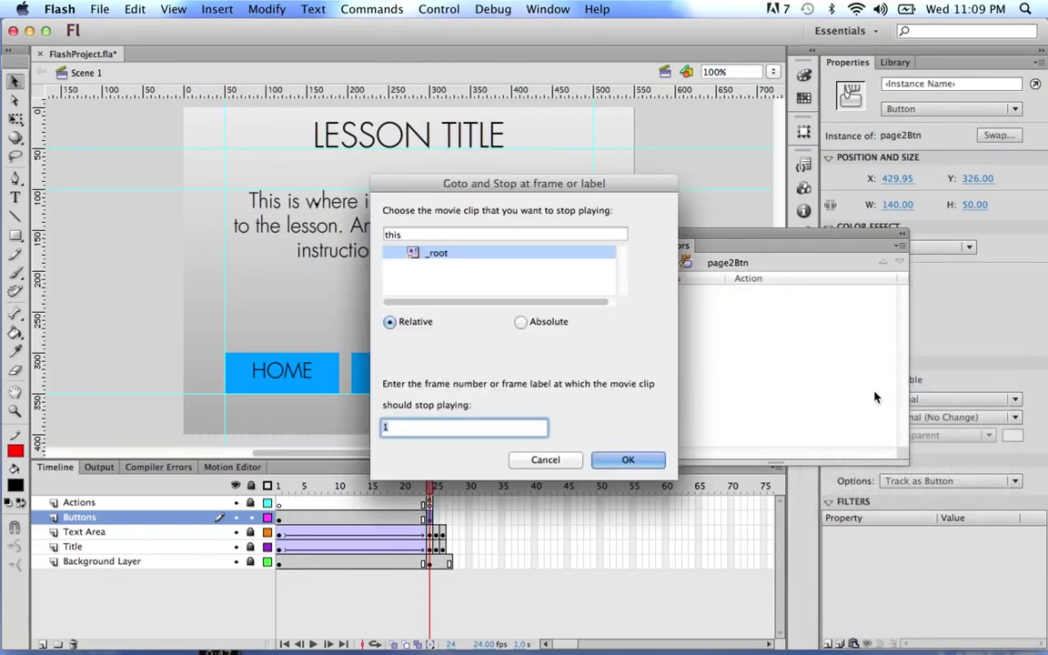
pyautogui.moveTo(502, 178); pyautogui.dragTo(728, 203)
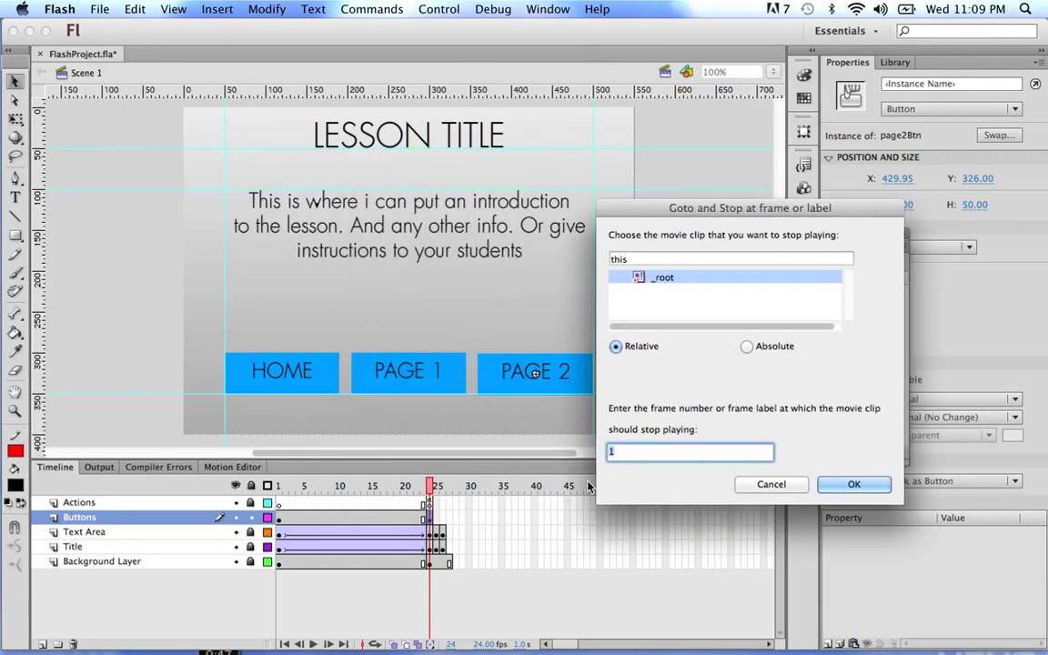
pyautogui.write('26')
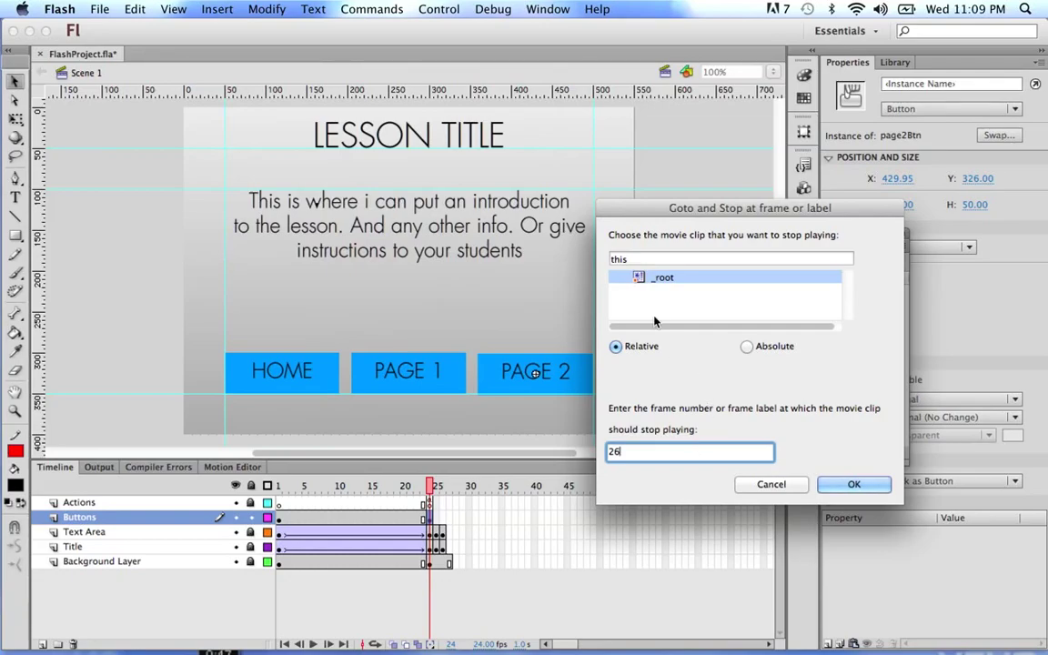
pyautogui.click(842, 485)
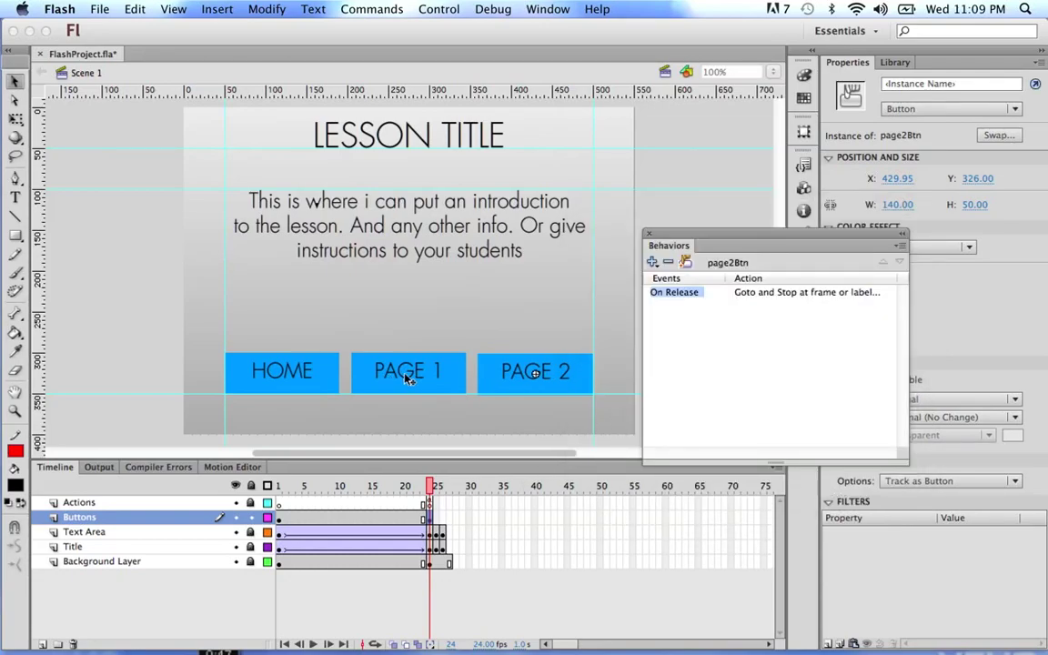
pyautogui.moveTo(692, 237); pyautogui.dragTo(714, 133)
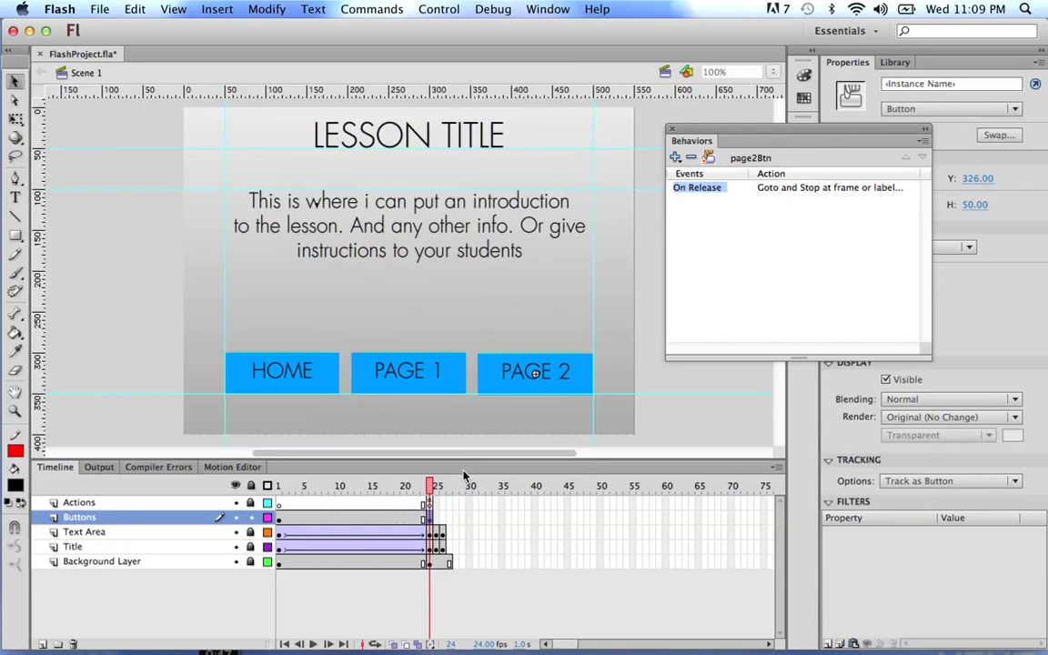
# Save As a new copy, appending _buttonsworking to make FlashProject_buttonsworking.fla.
pyautogui.click(99, 9)
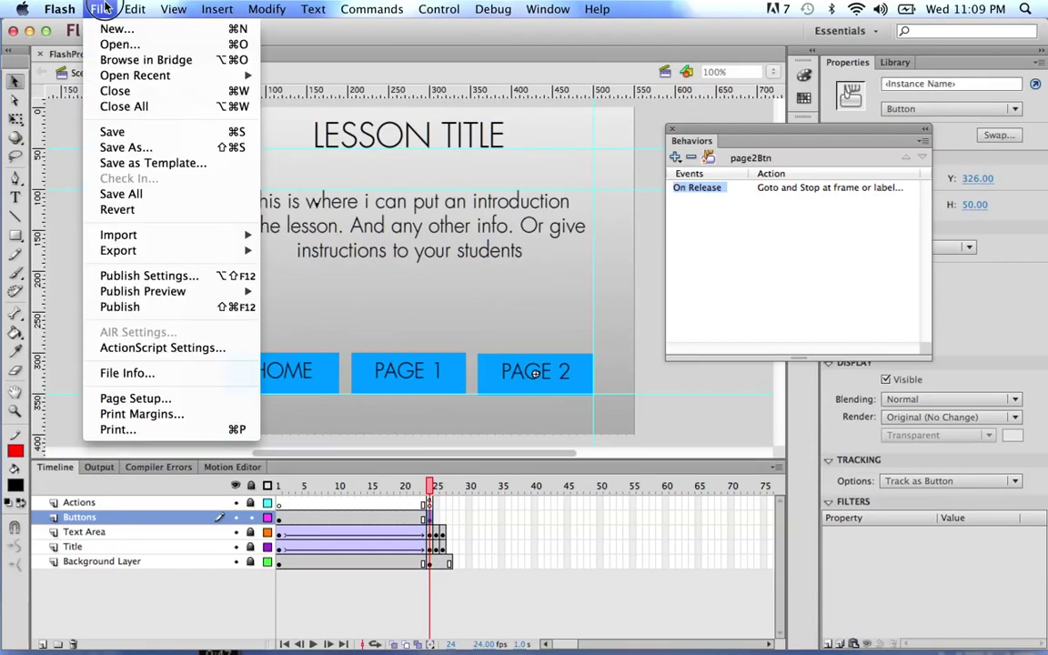
pyautogui.click(140, 145)
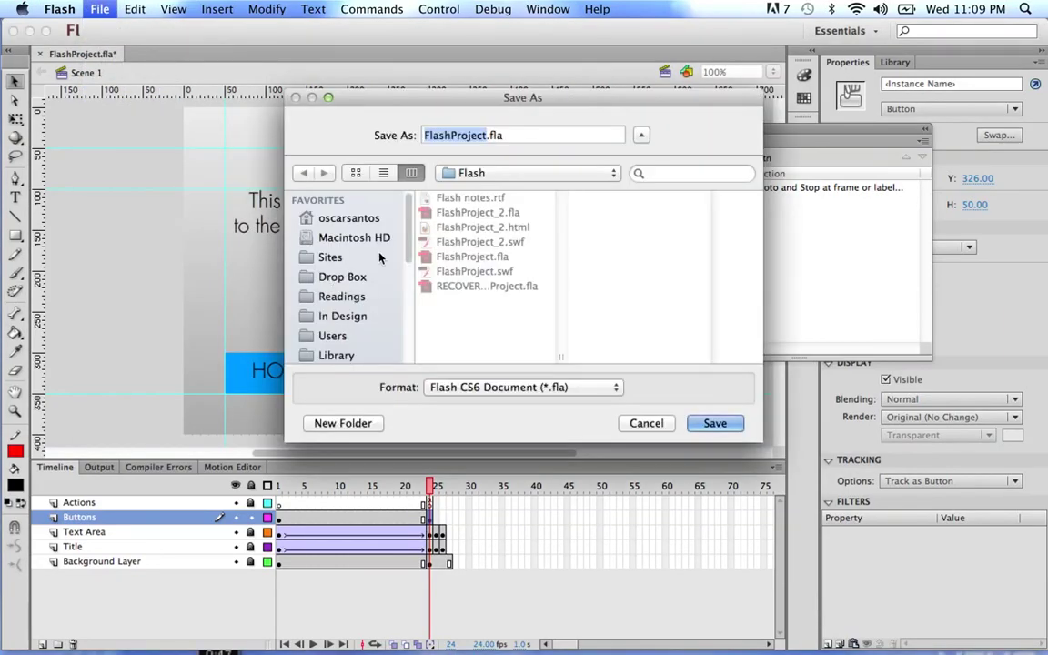
pyautogui.click(485, 134)
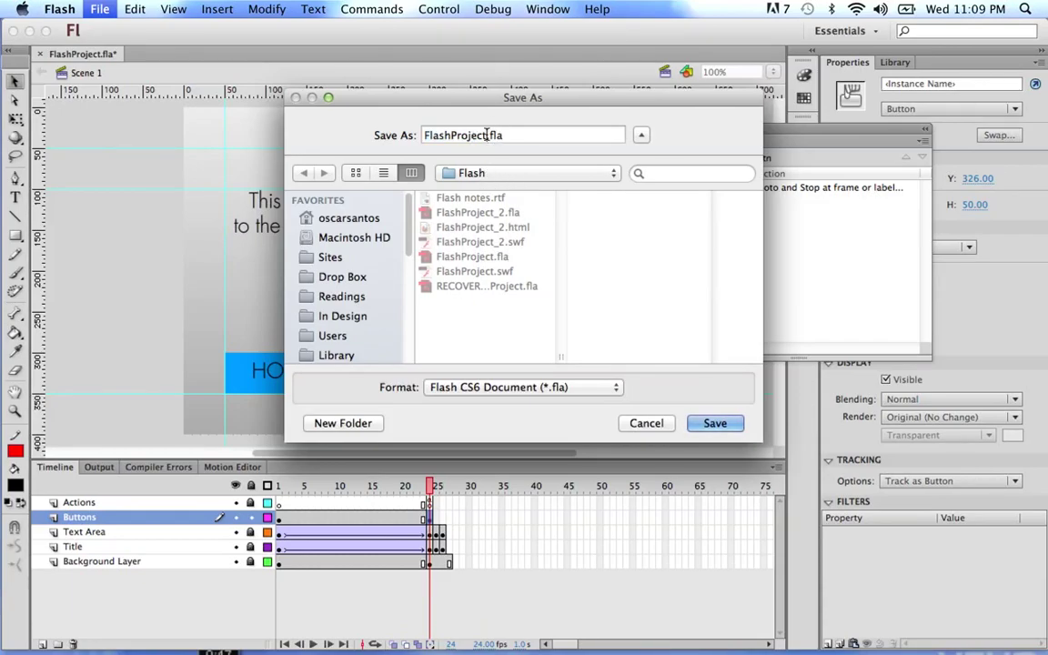
pyautogui.write('_')
pyautogui.write('buttonsw')
pyautogui.write('orking')
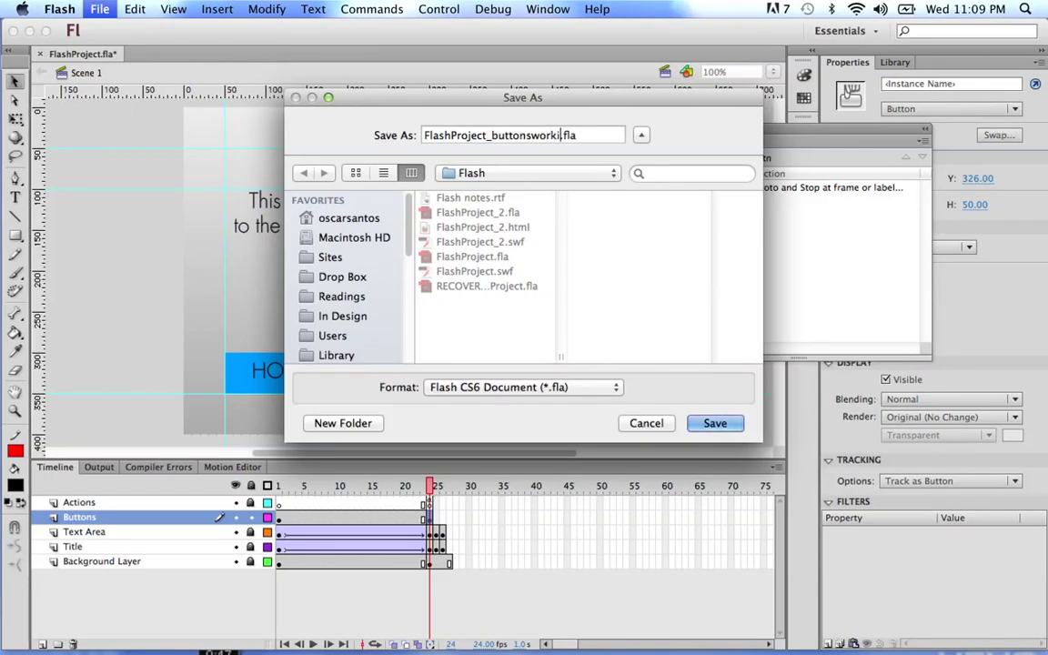
pyautogui.press('Return')
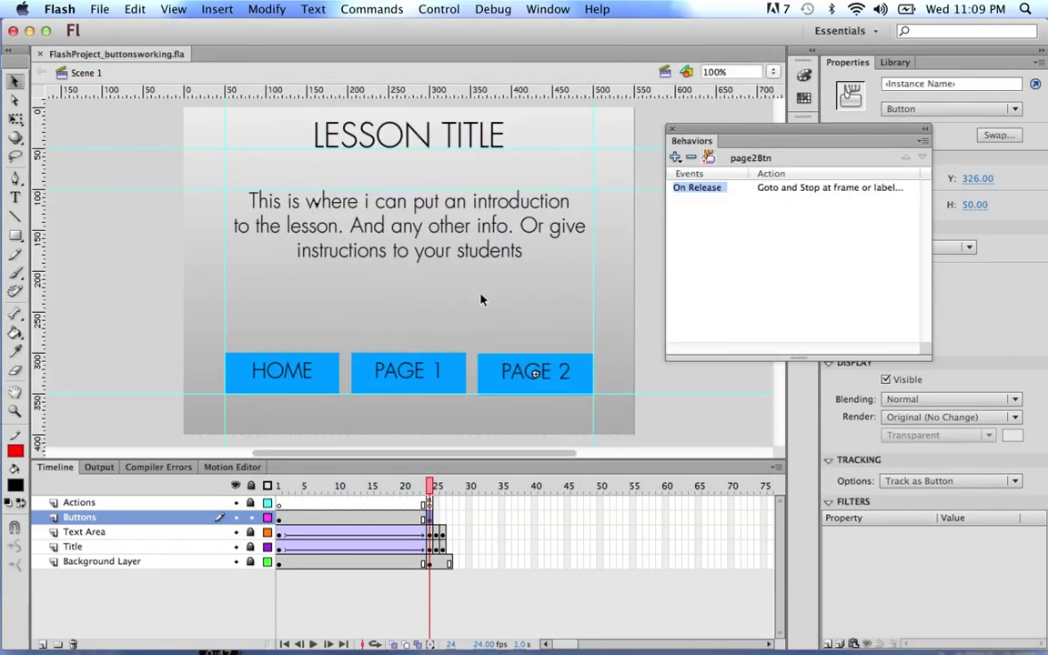
# Run Test Movie in Flash Professional and hide the bandwidth profiler.
pyautogui.click(440, 11)
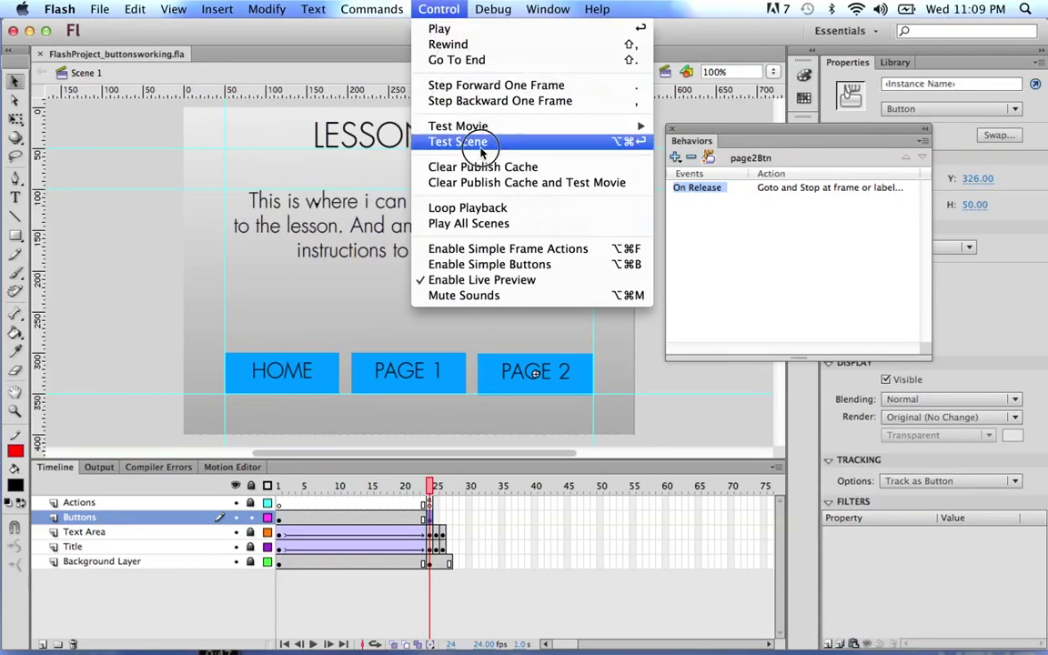
pyautogui.moveTo(512, 126)
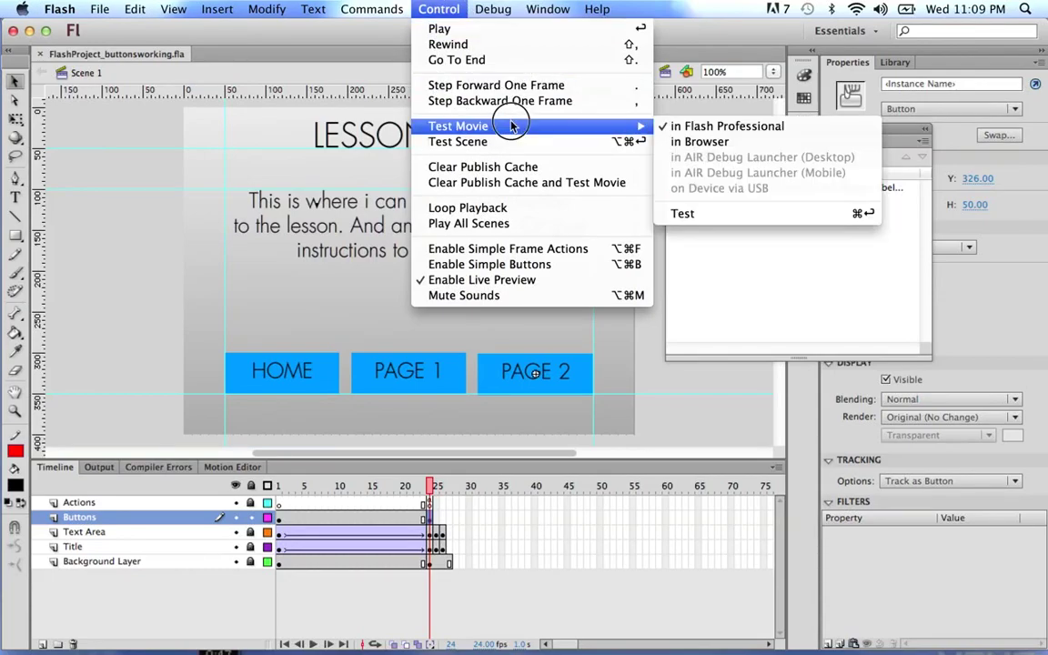
pyautogui.click(709, 213)
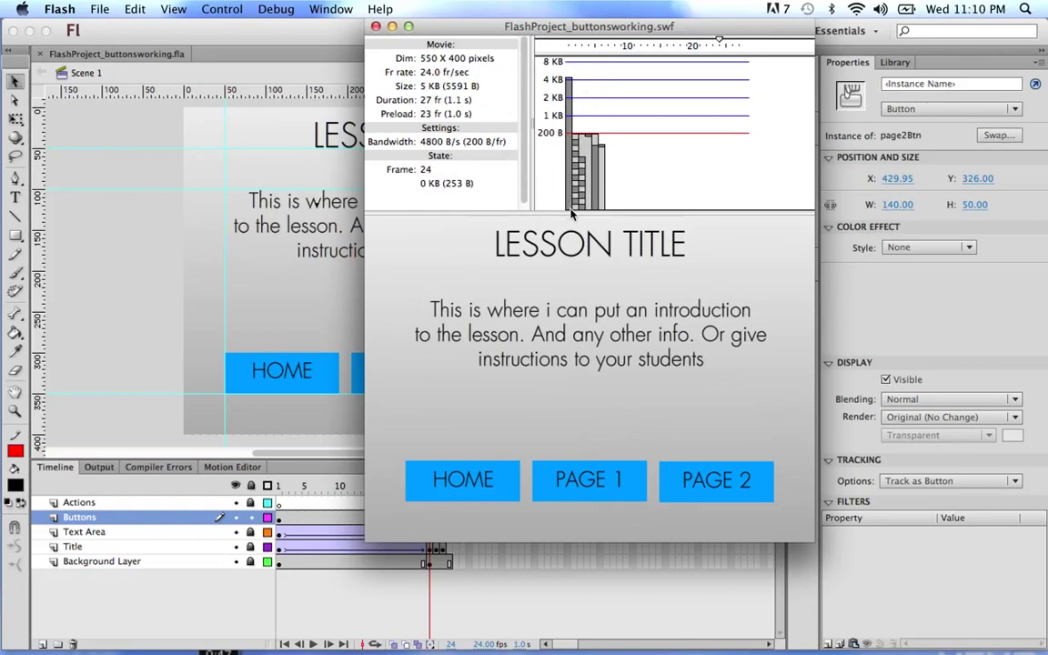
pyautogui.moveTo(571, 212); pyautogui.dragTo(565, 57)
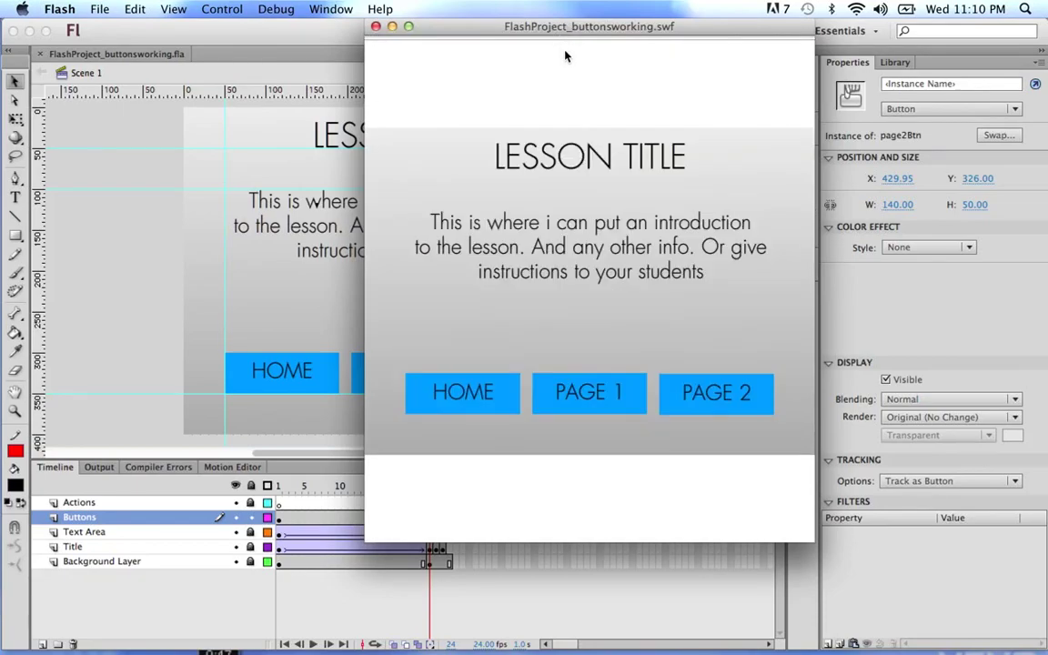
# Try the HOME and PAGE 1 buttons in the preview, then close it.
pyautogui.click(470, 393)
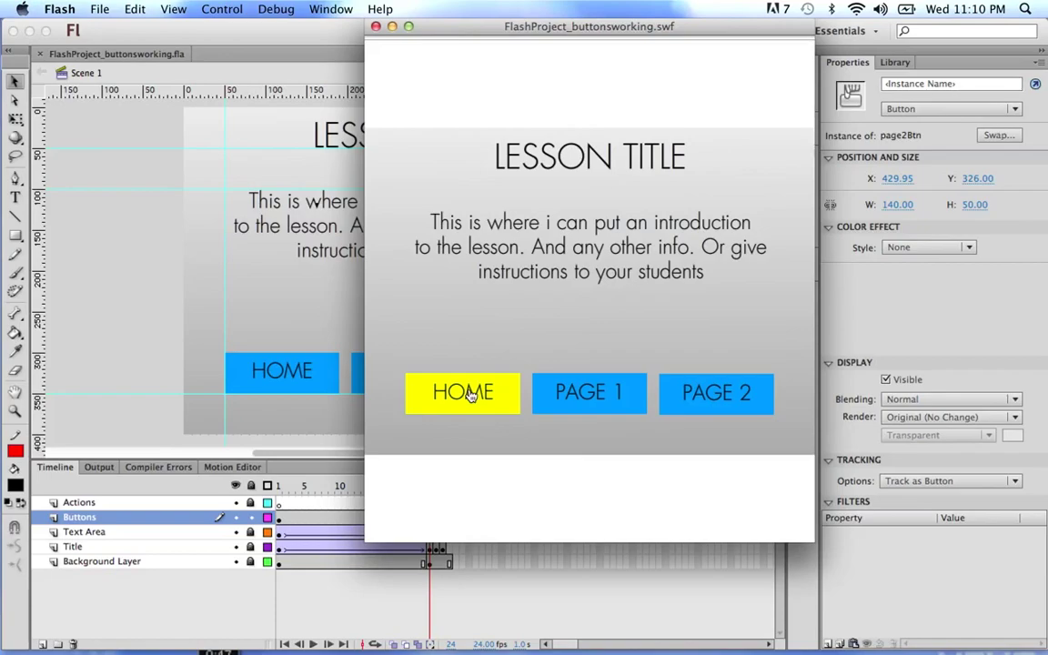
pyautogui.moveTo(537, 27); pyautogui.dragTo(651, 44)
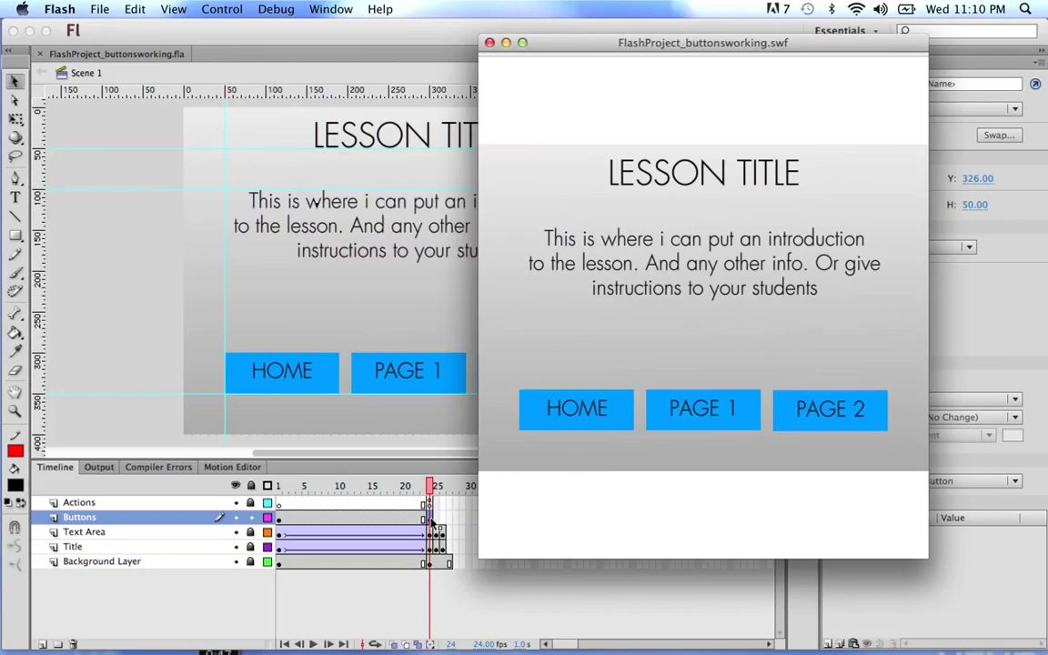
pyautogui.click(692, 412)
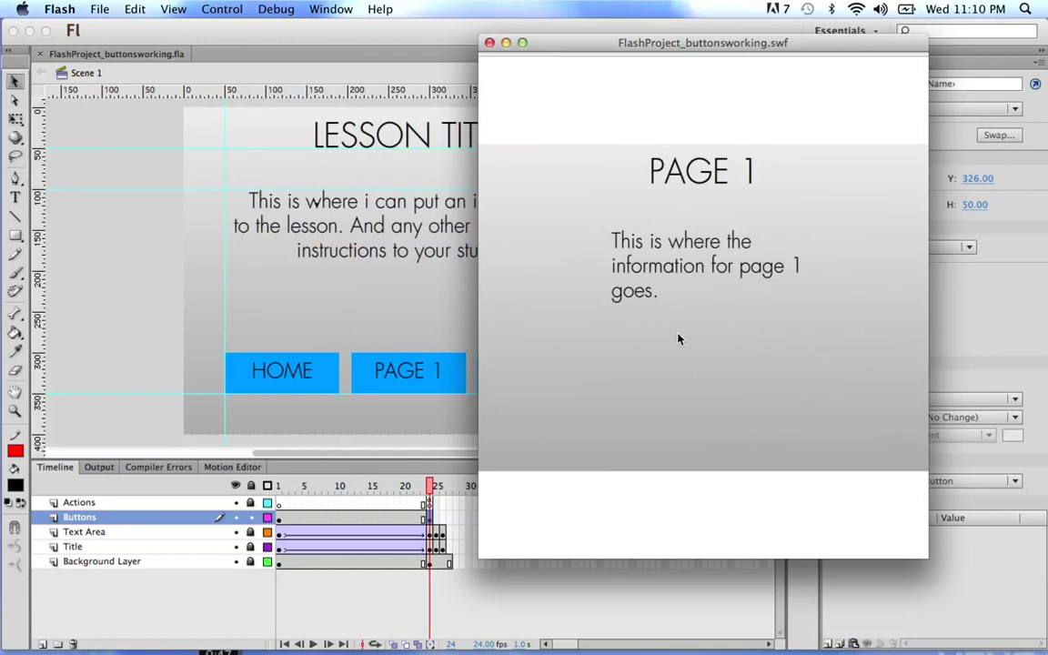
pyautogui.click(490, 43)
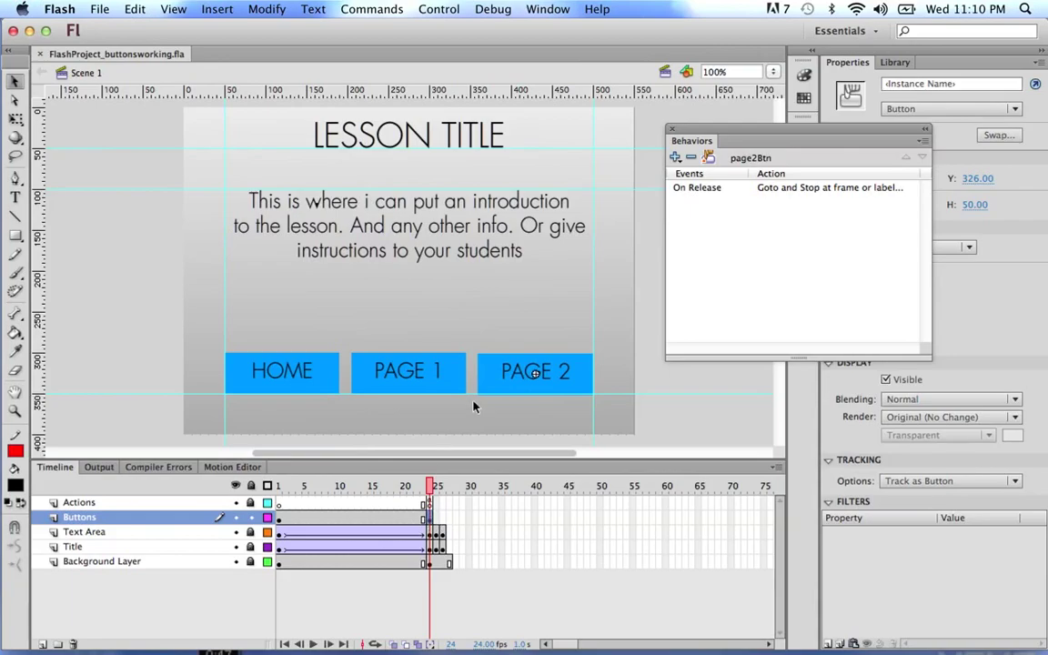
# Check the behaviors on the PAGE 1, HOME and PAGE 2 buttons.
pyautogui.click(416, 385)
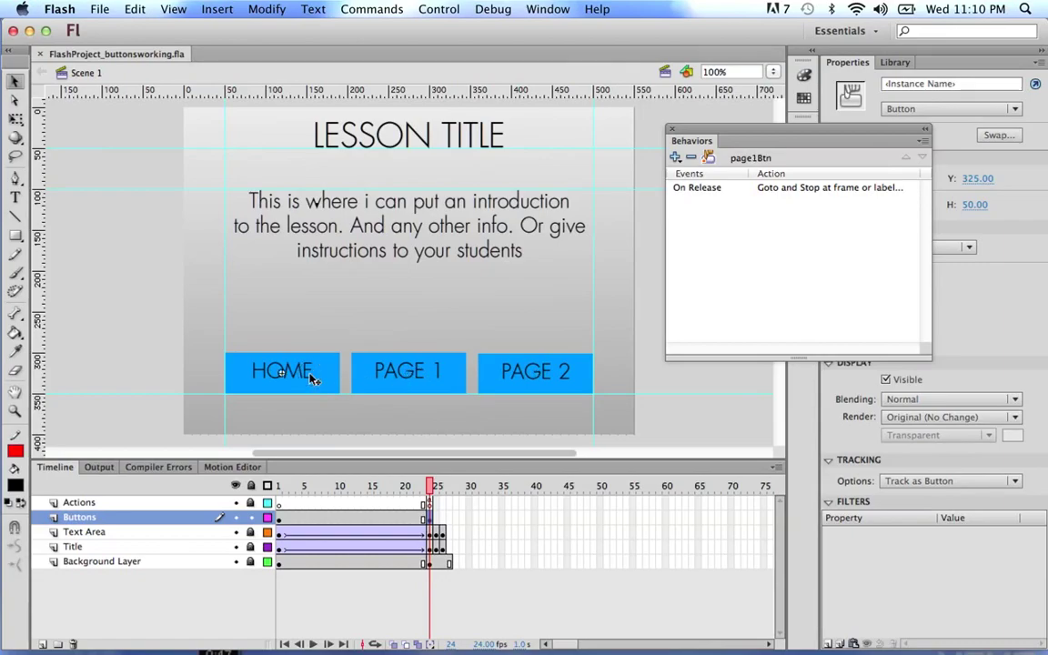
pyautogui.click(310, 377)
pyautogui.click(421, 388)
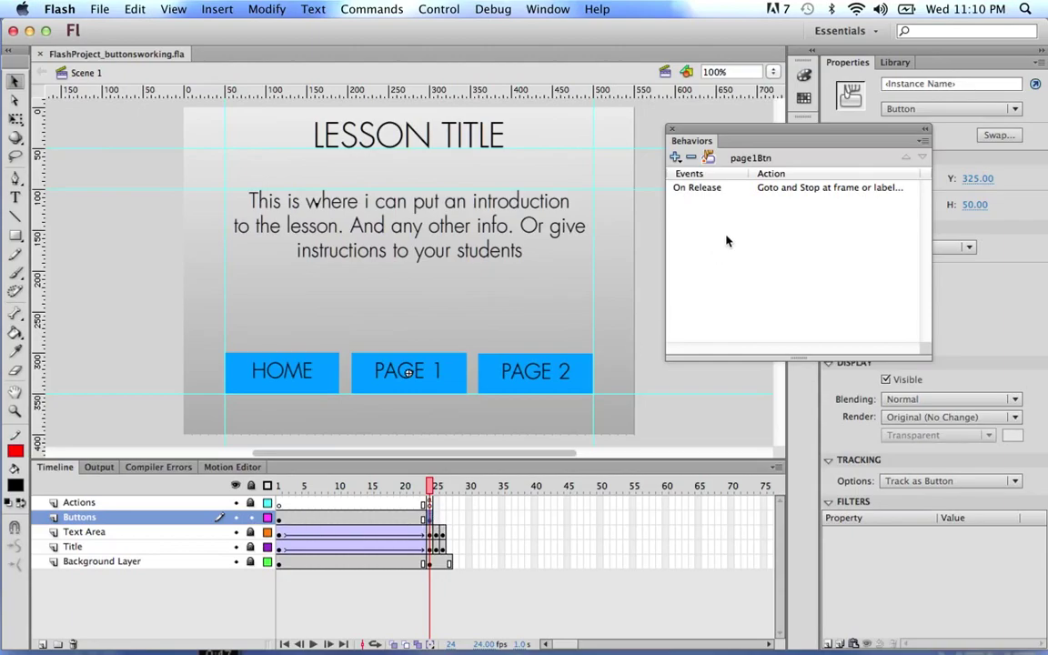
pyautogui.click(546, 372)
pyautogui.click(316, 384)
# Insert keyframes at frames 25 and 26 on the Buttons layer.
pyautogui.click(438, 519)
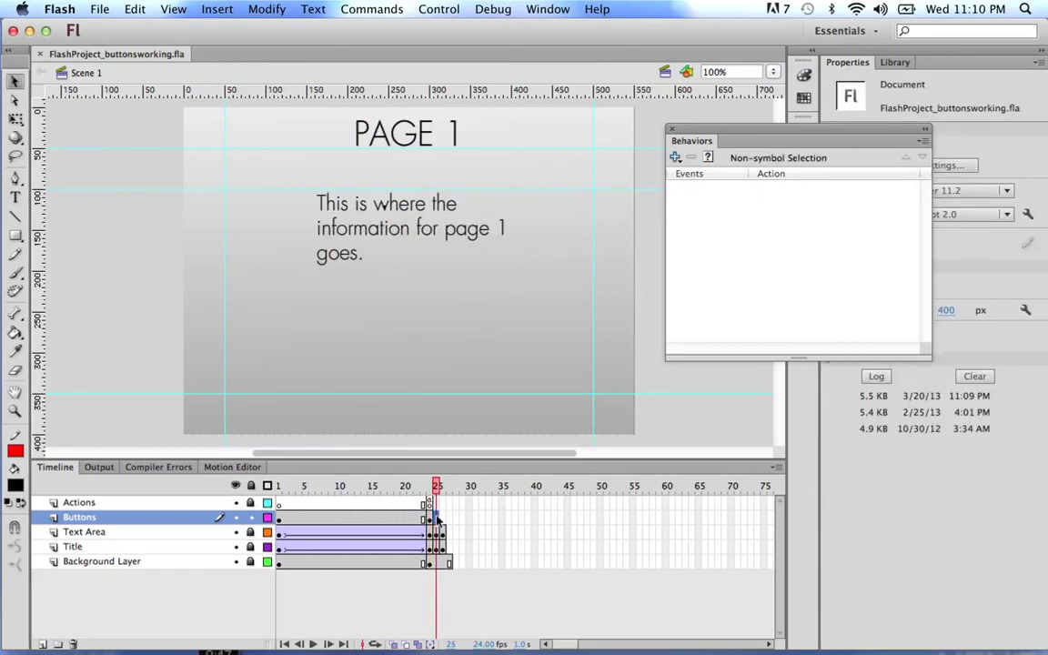
pyautogui.rightClick(436, 518)
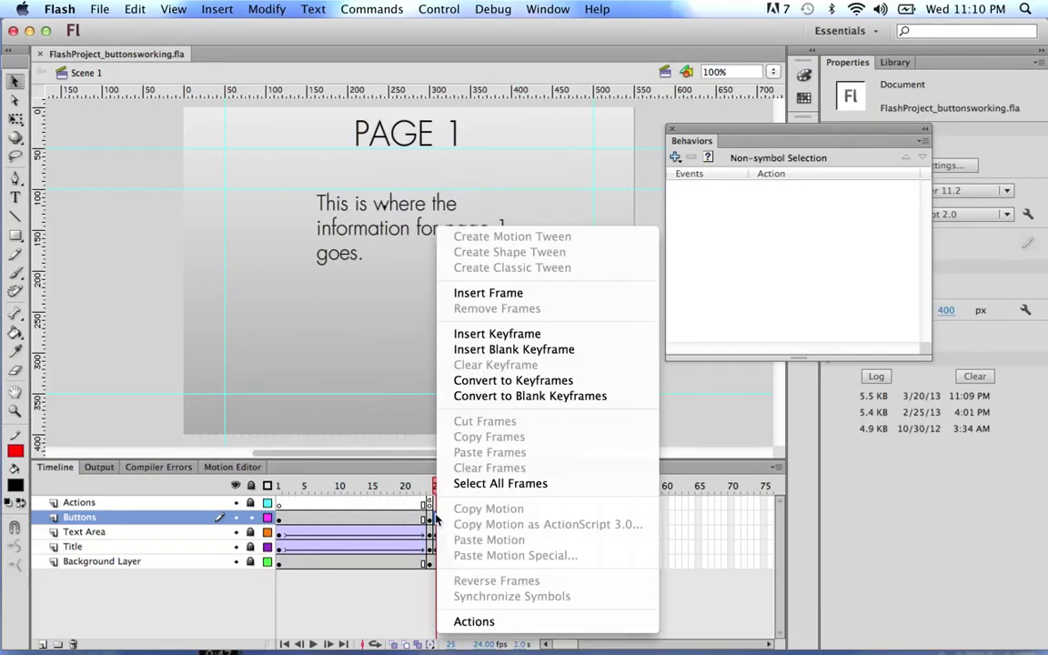
pyautogui.click(515, 335)
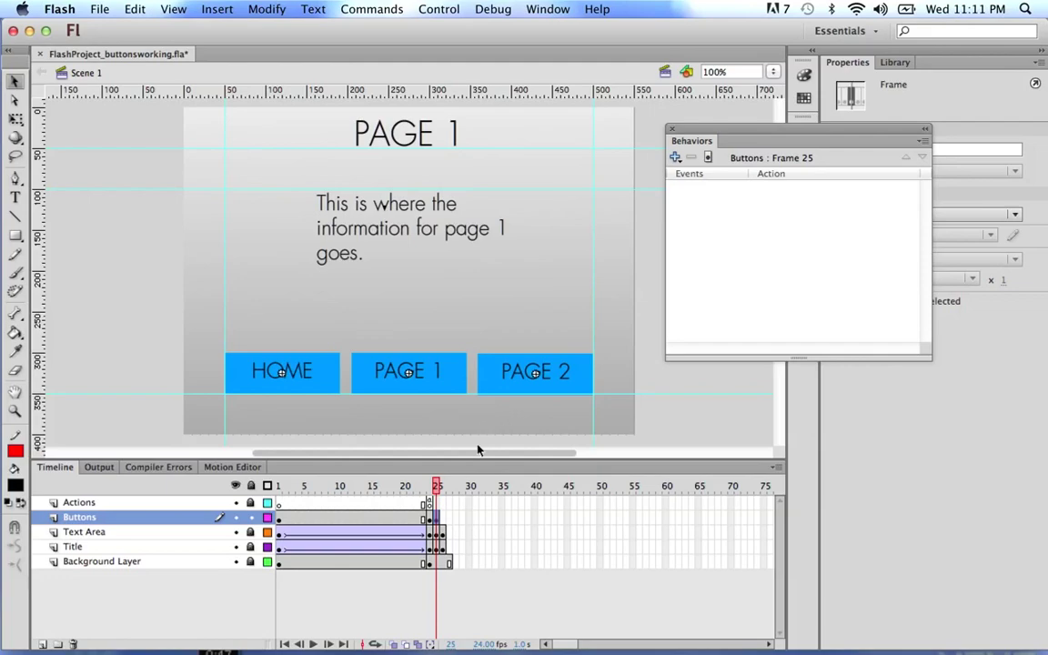
pyautogui.click(443, 518)
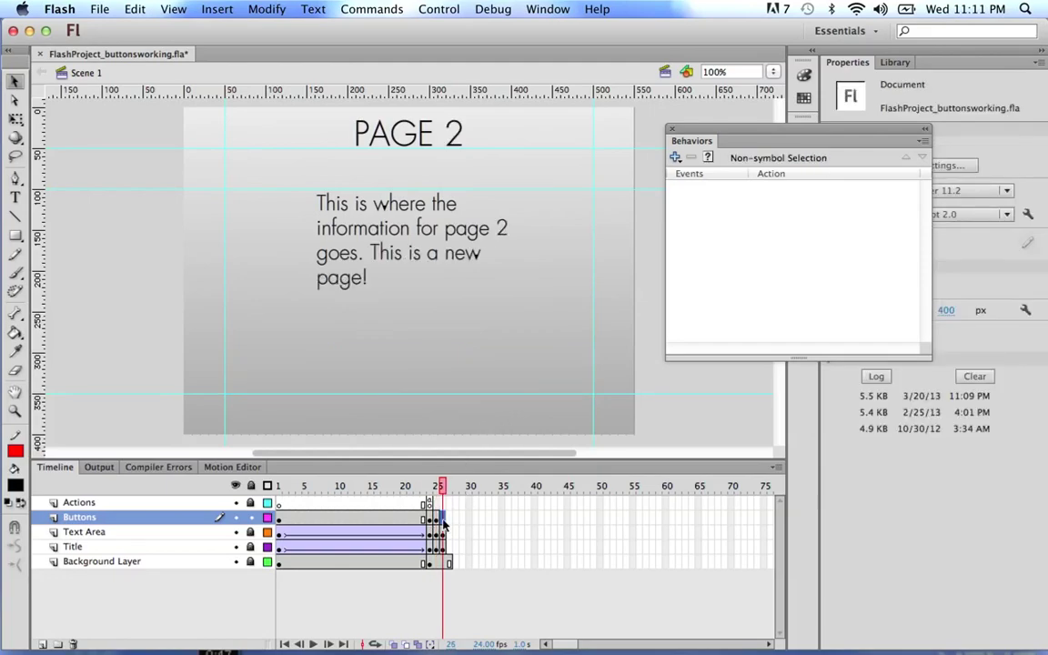
pyautogui.rightClick(444, 517)
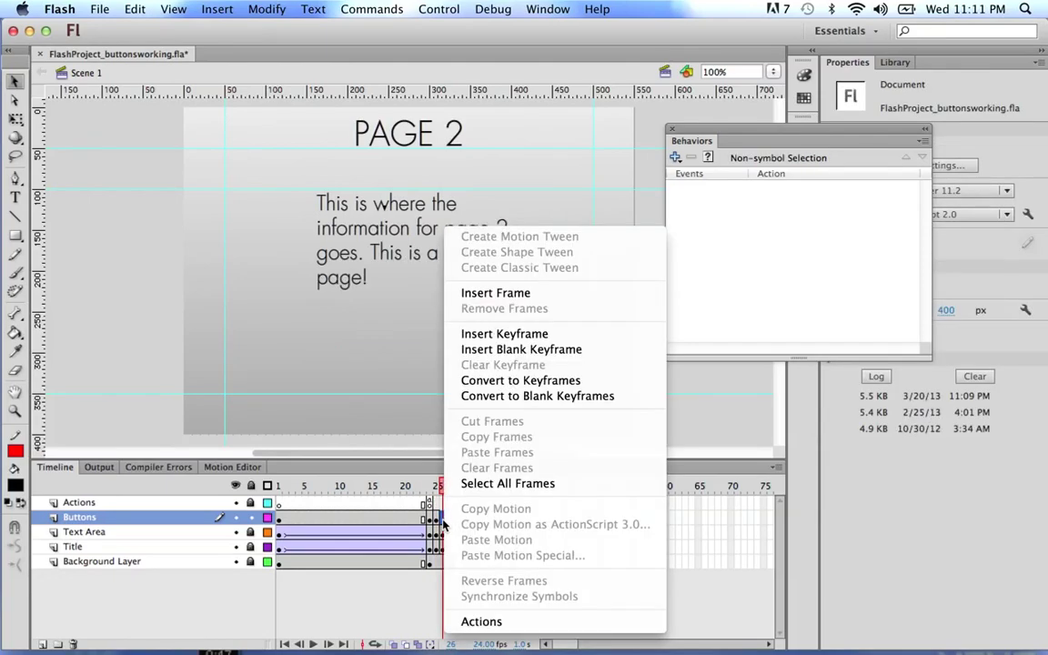
pyautogui.click(543, 334)
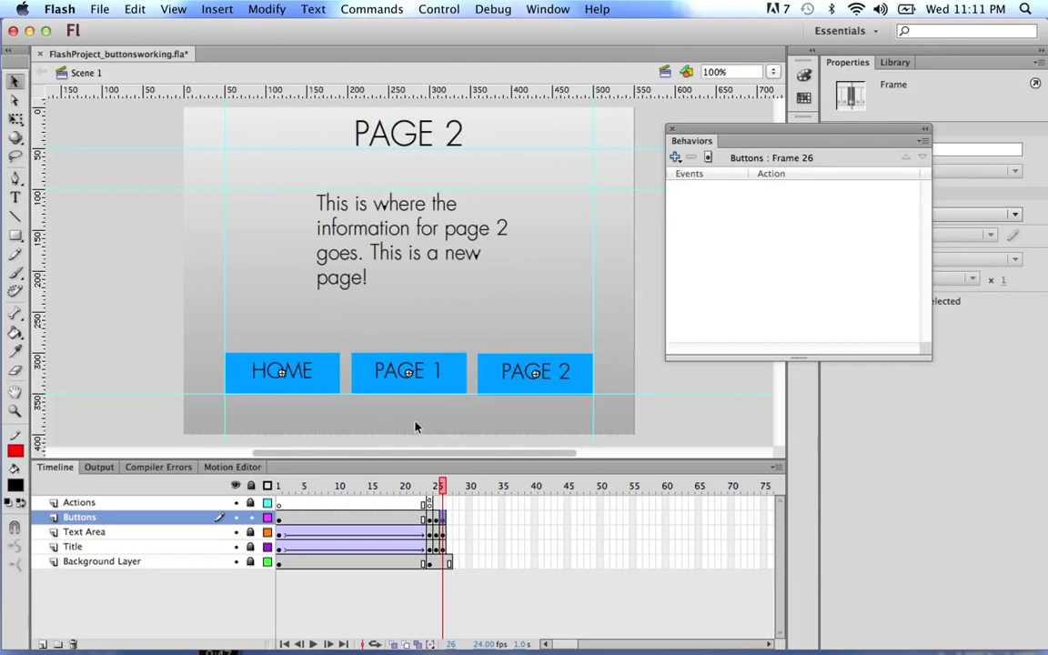
# Deselect everything on the stage and save the project.
pyautogui.click(605, 312)
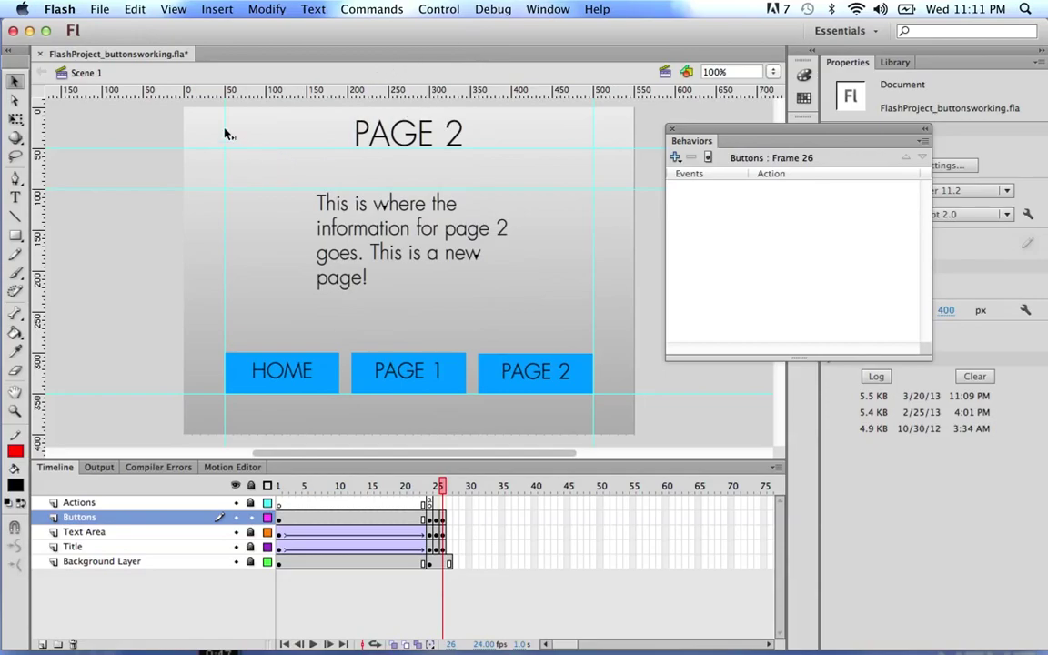
pyautogui.click(100, 10)
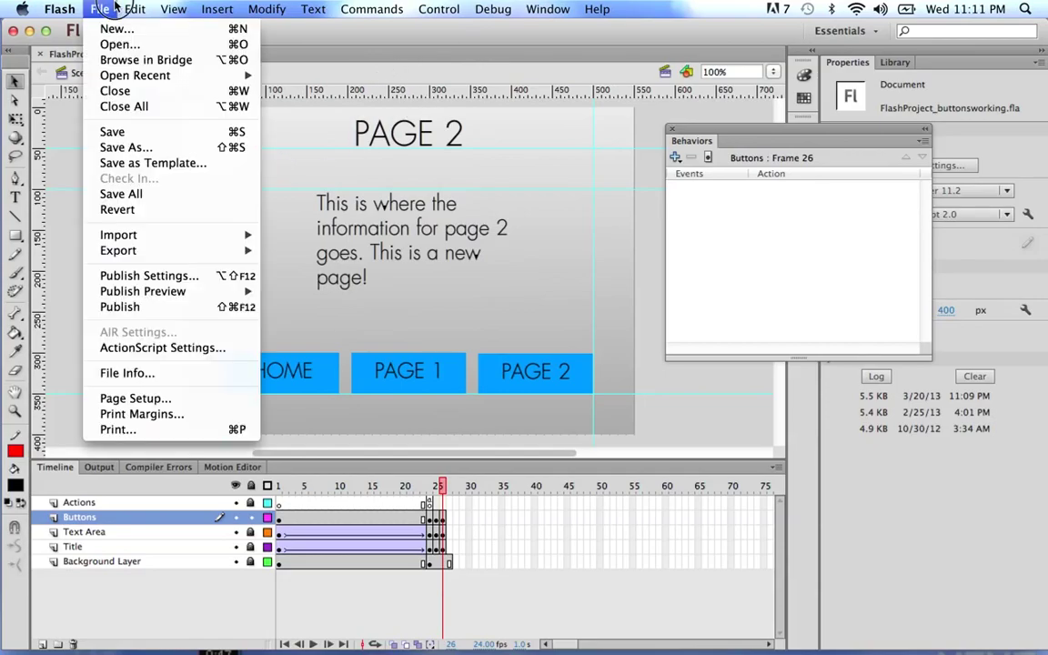
pyautogui.click(168, 134)
# Launch Test Movie and hide the bandwidth profiler with Super+B.
pyautogui.click(438, 9)
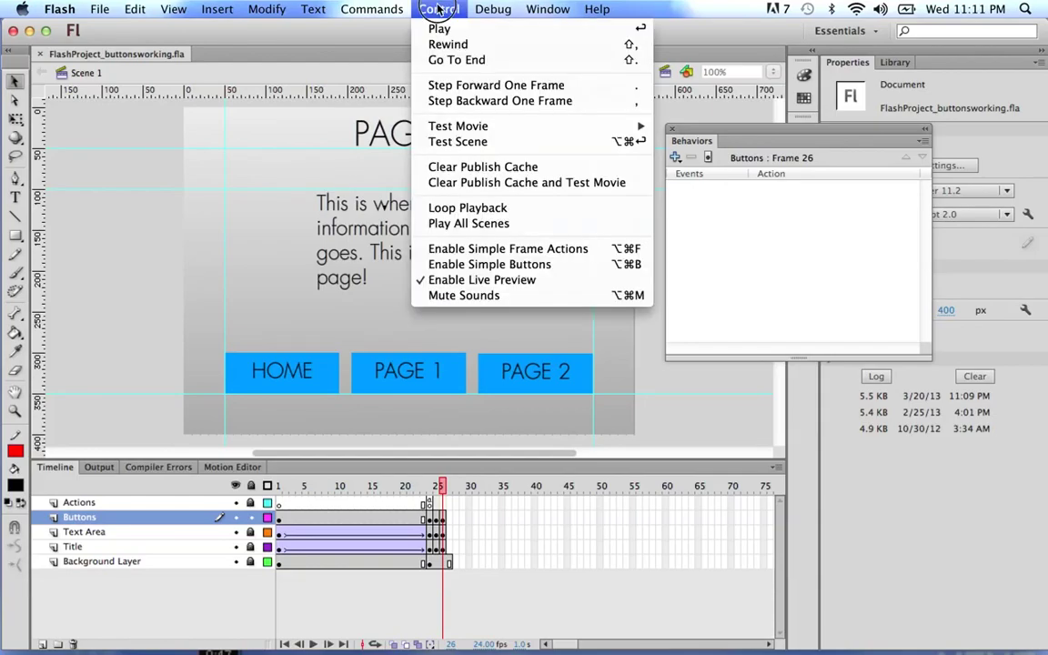
pyautogui.moveTo(450, 132)
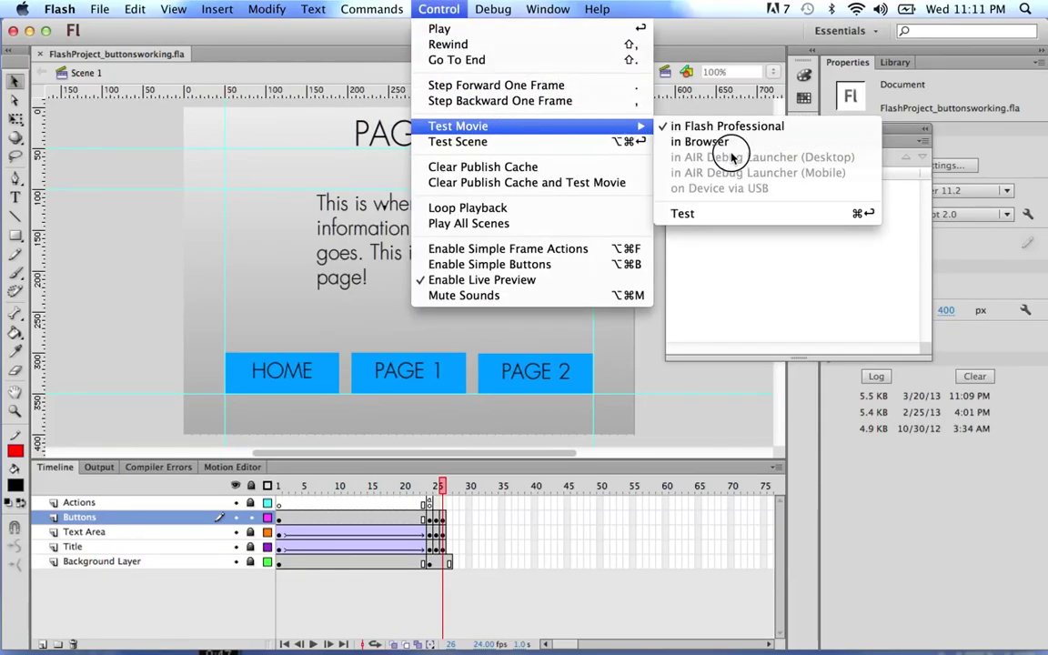
pyautogui.click(708, 222)
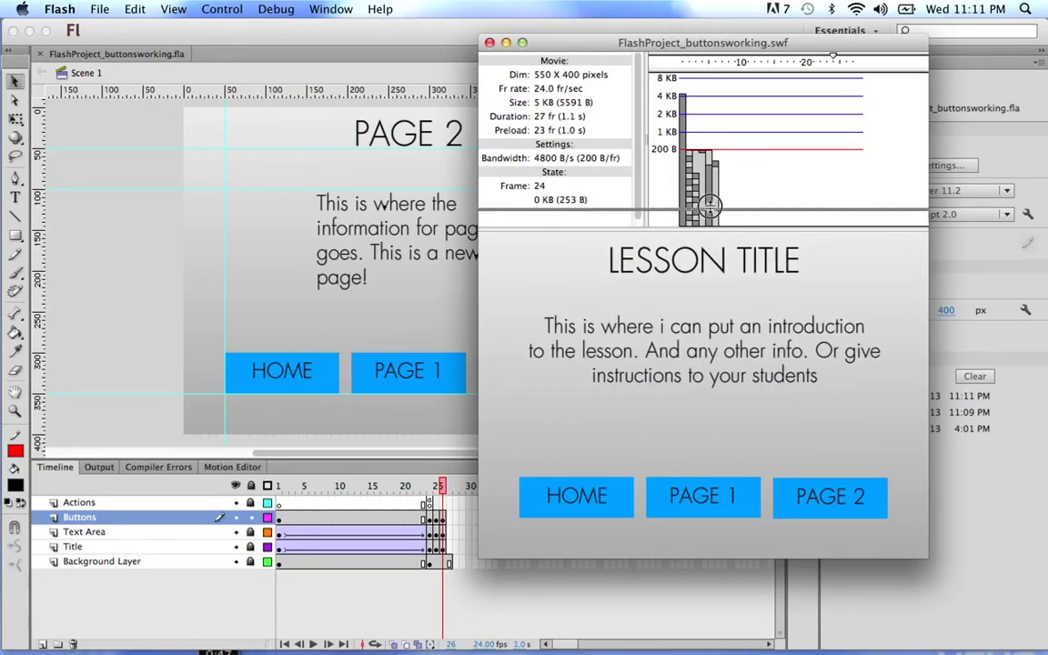
pyautogui.press('super+b')
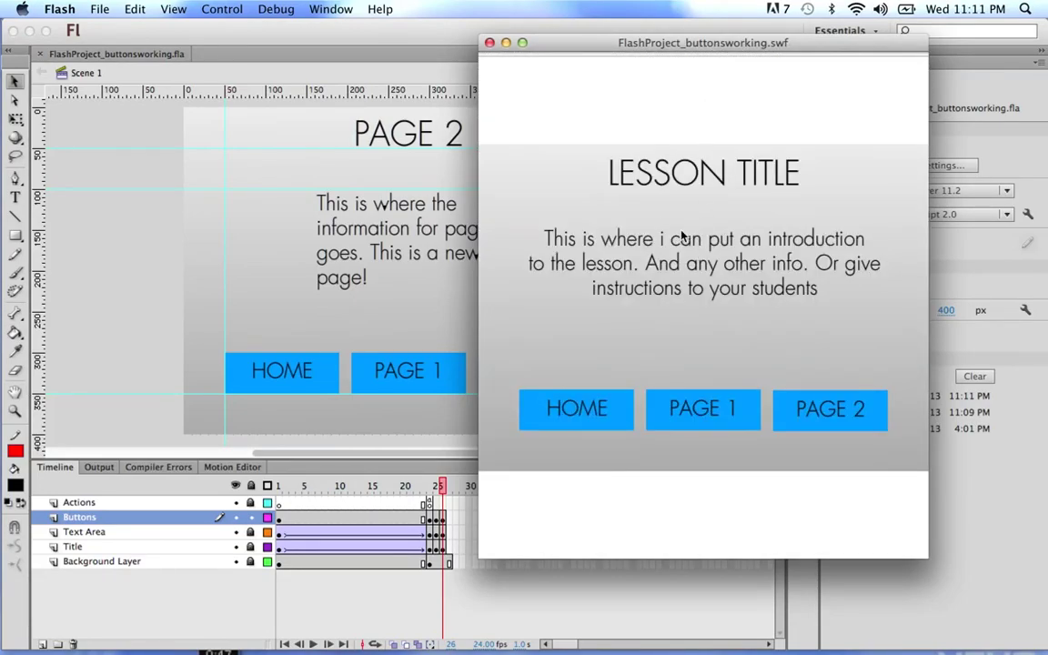
# Click through HOME, PAGE 1 and PAGE 2 in the preview, ending on the home page.
pyautogui.click(593, 407)
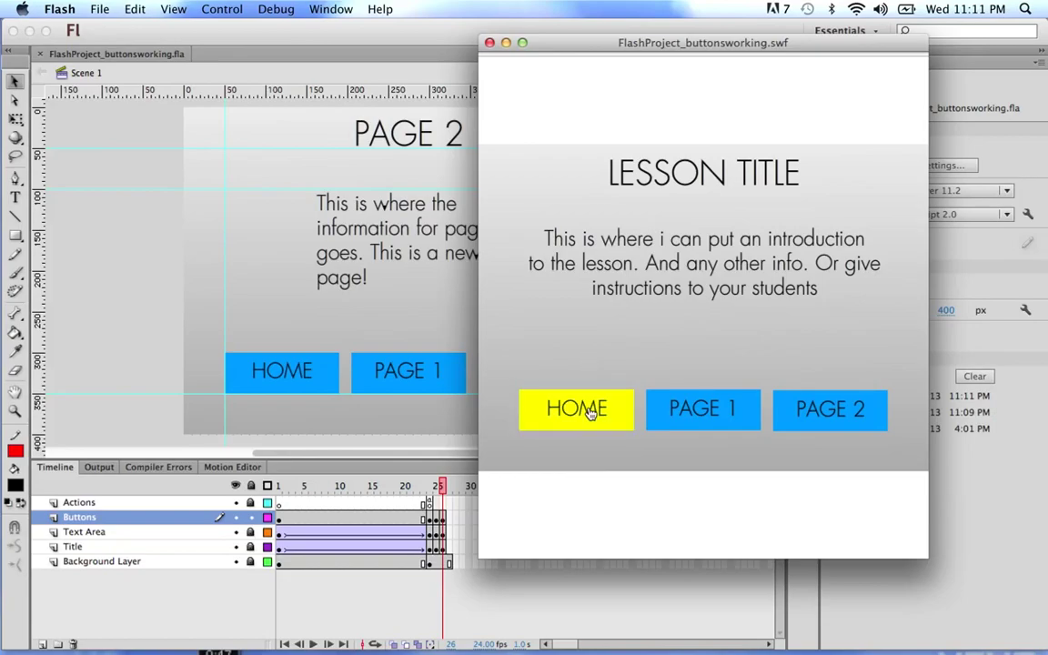
pyautogui.click(699, 409)
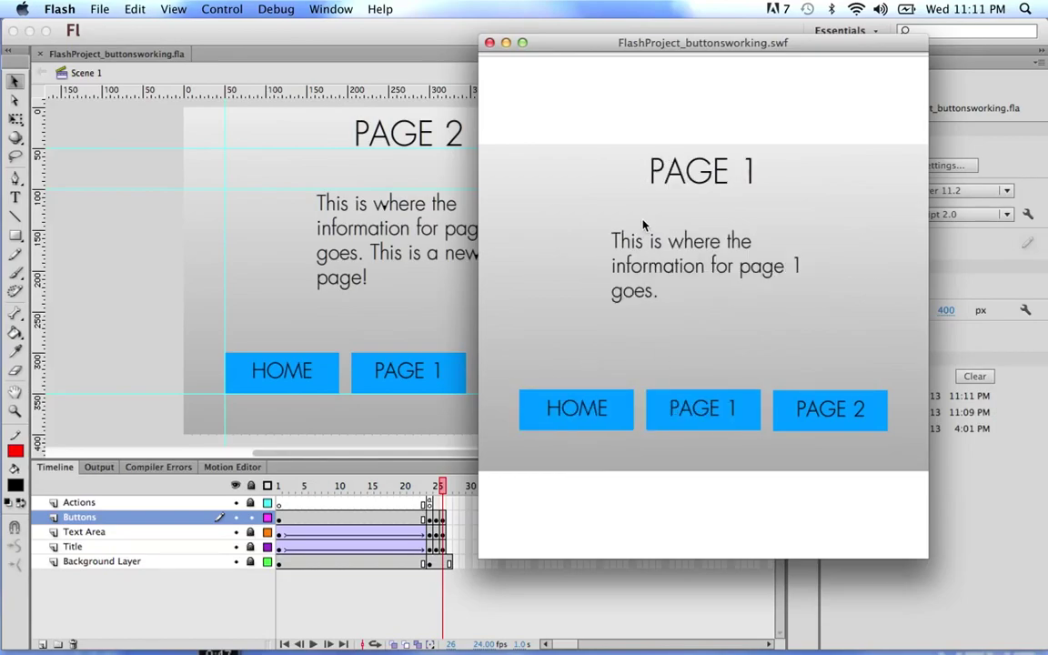
pyautogui.click(819, 422)
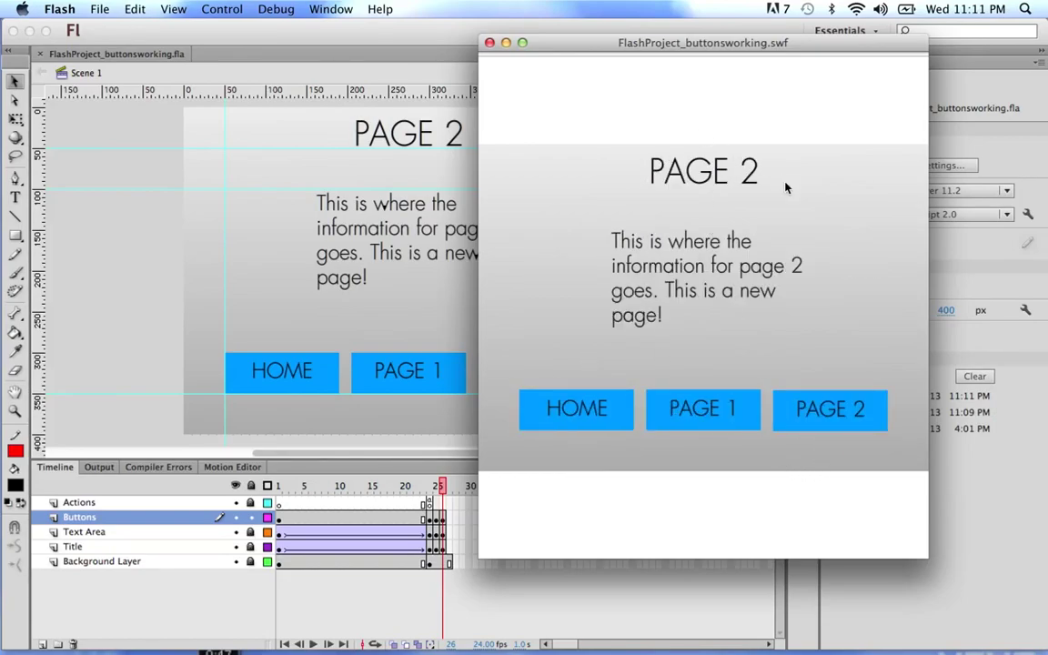
pyautogui.click(717, 415)
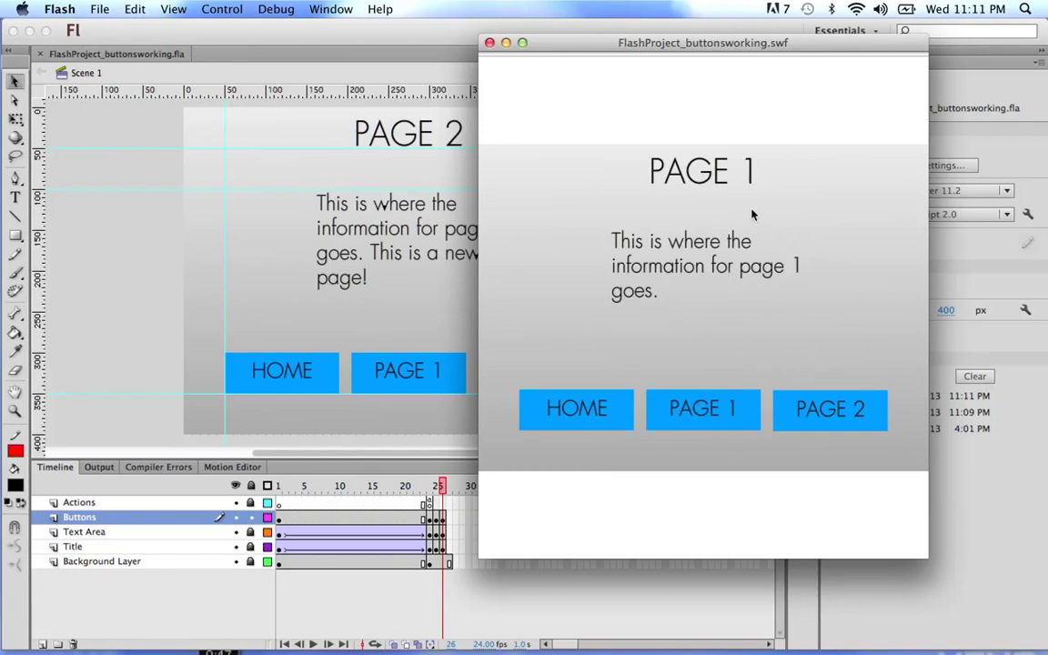
pyautogui.click(585, 424)
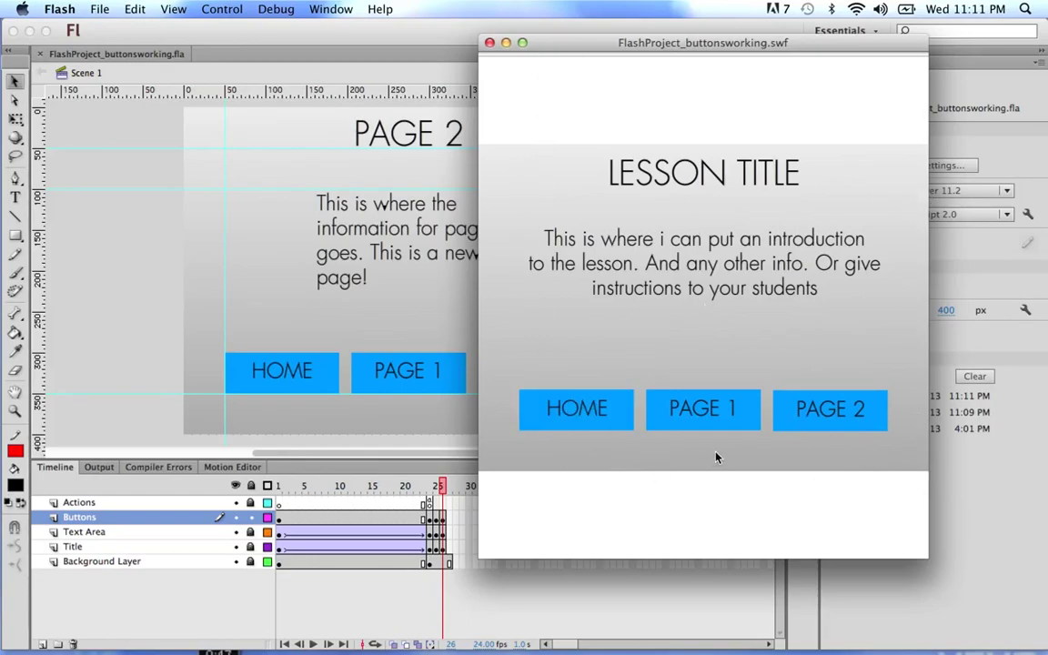
pyautogui.click(696, 415)
pyautogui.click(808, 416)
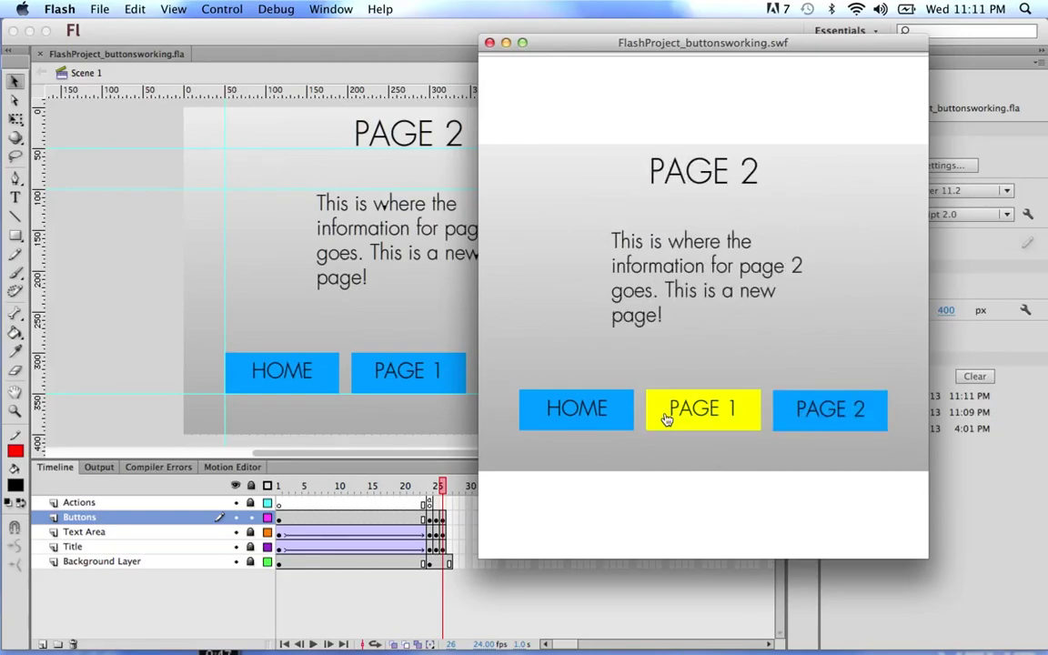
pyautogui.click(599, 412)
pyautogui.moveTo(621, 47); pyautogui.dragTo(662, 34)
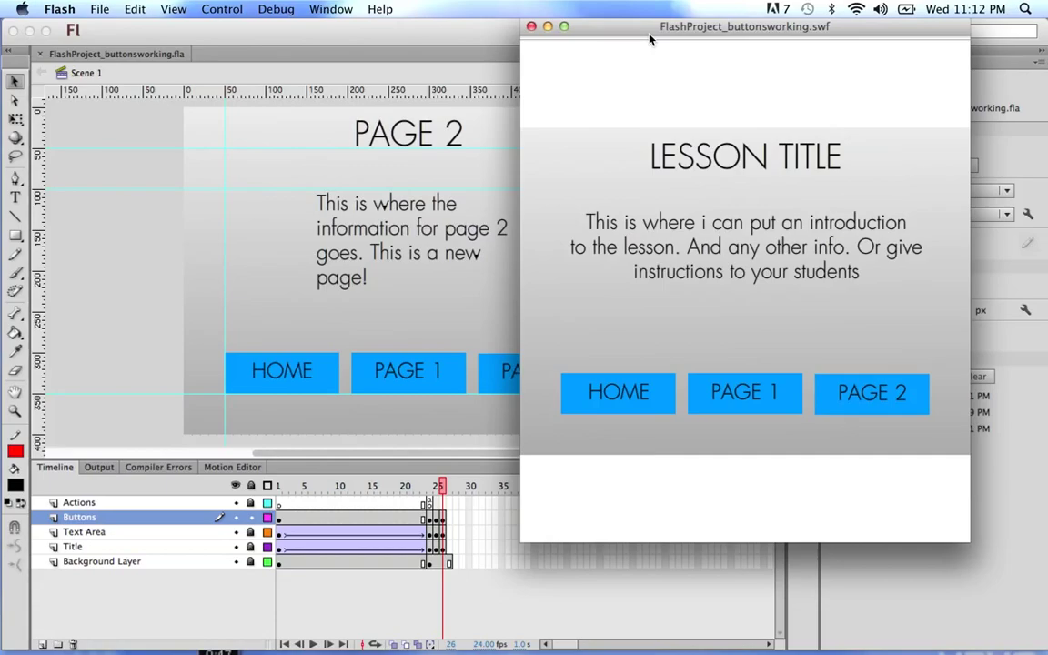
# Close the preview, move the playhead to the LESSON TITLE frames and select HOME.
pyautogui.click(531, 26)
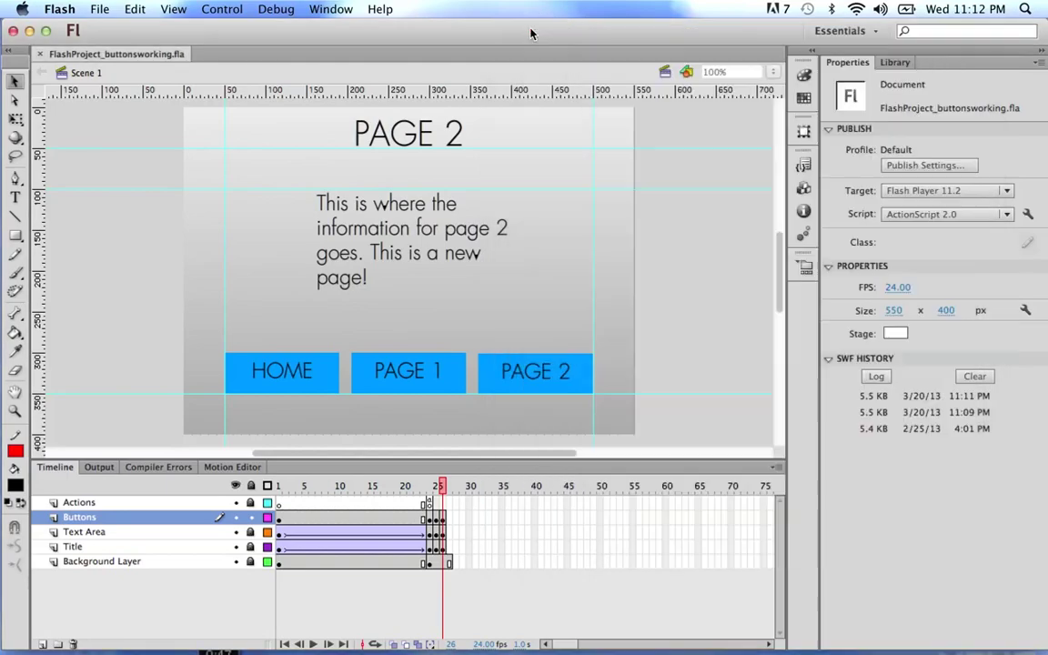
pyautogui.moveTo(444, 486)
pyautogui.mouseDown()
pyautogui.moveTo(271, 488)
pyautogui.moveTo(417, 510)
pyautogui.moveTo(423, 485)
pyautogui.moveTo(446, 490)
pyautogui.moveTo(294, 496)
pyautogui.moveTo(427, 494)
pyautogui.mouseUp()
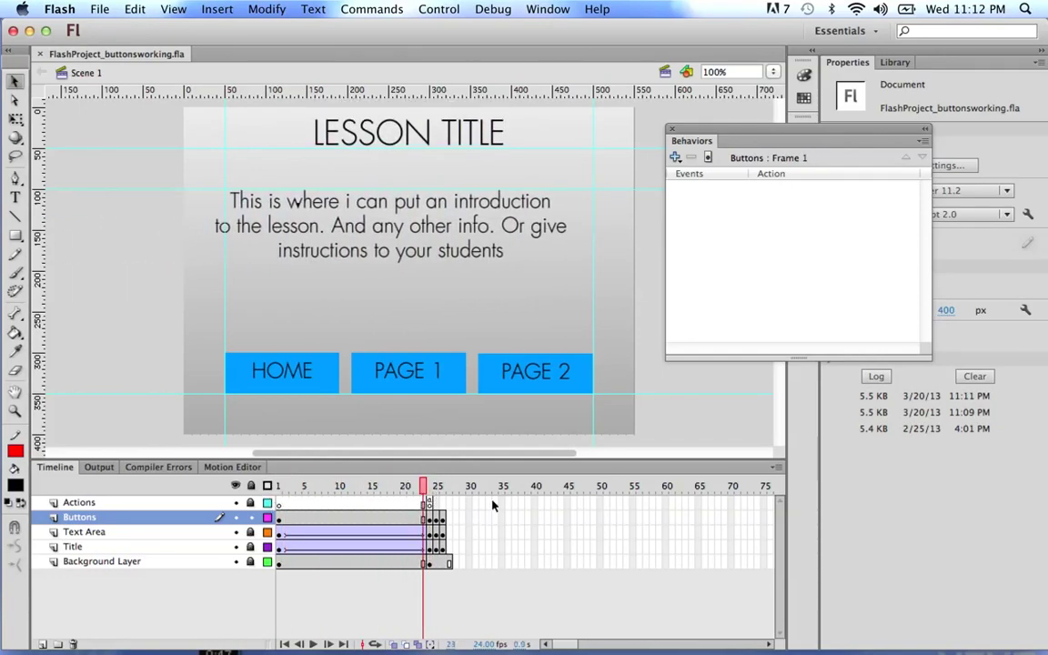
pyautogui.click(318, 379)
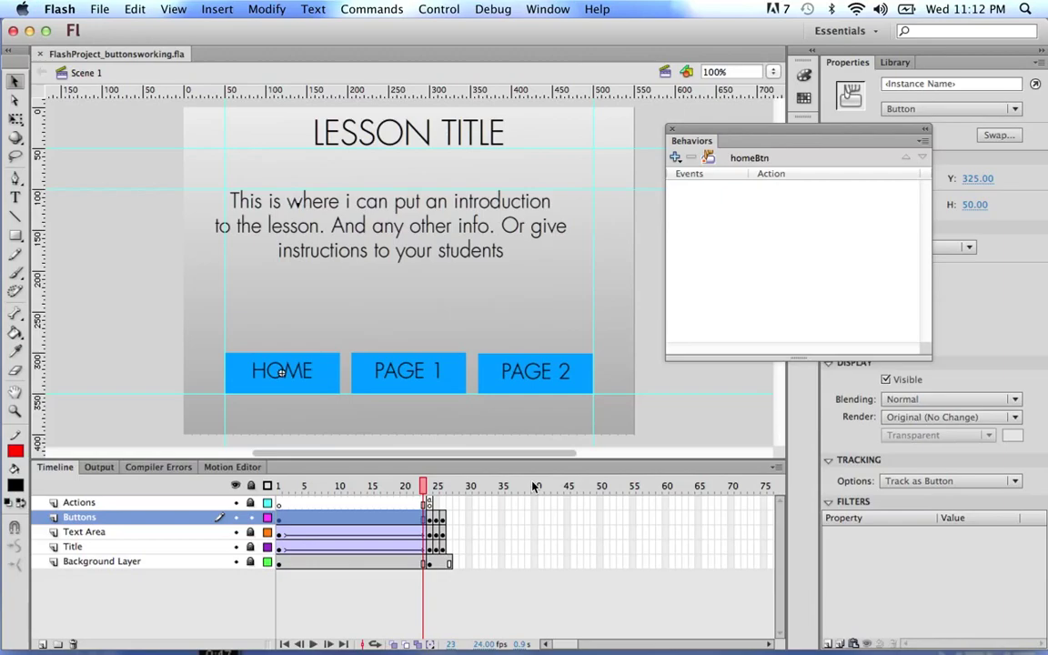
# Briefly bring up the TextEdit Flash notes document, then put it away.
pyautogui.moveTo(864, 637)
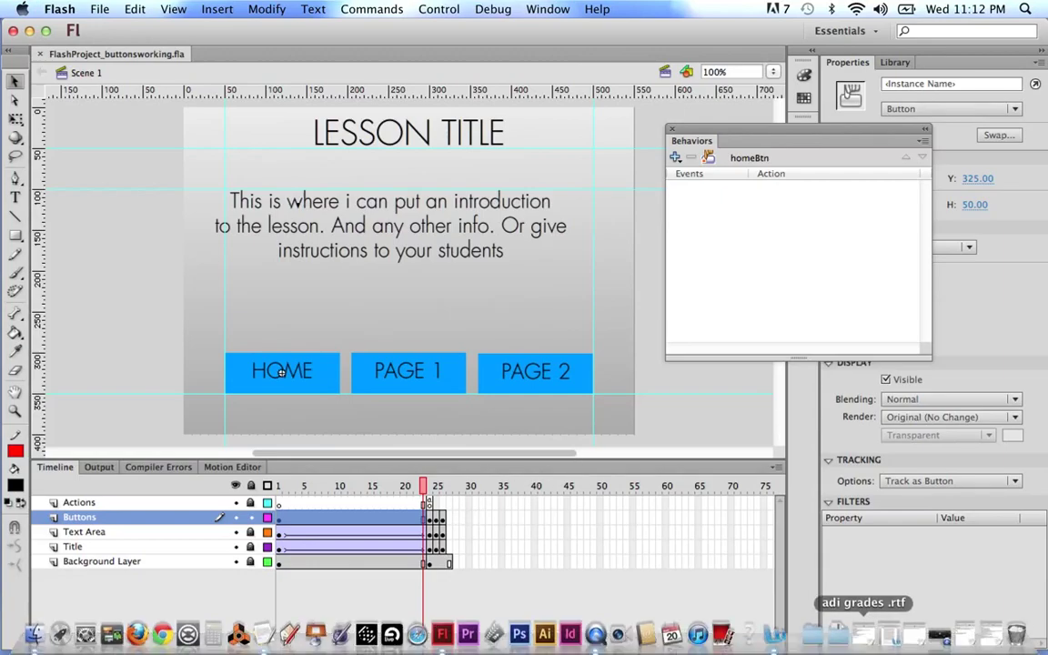
pyautogui.click(966, 636)
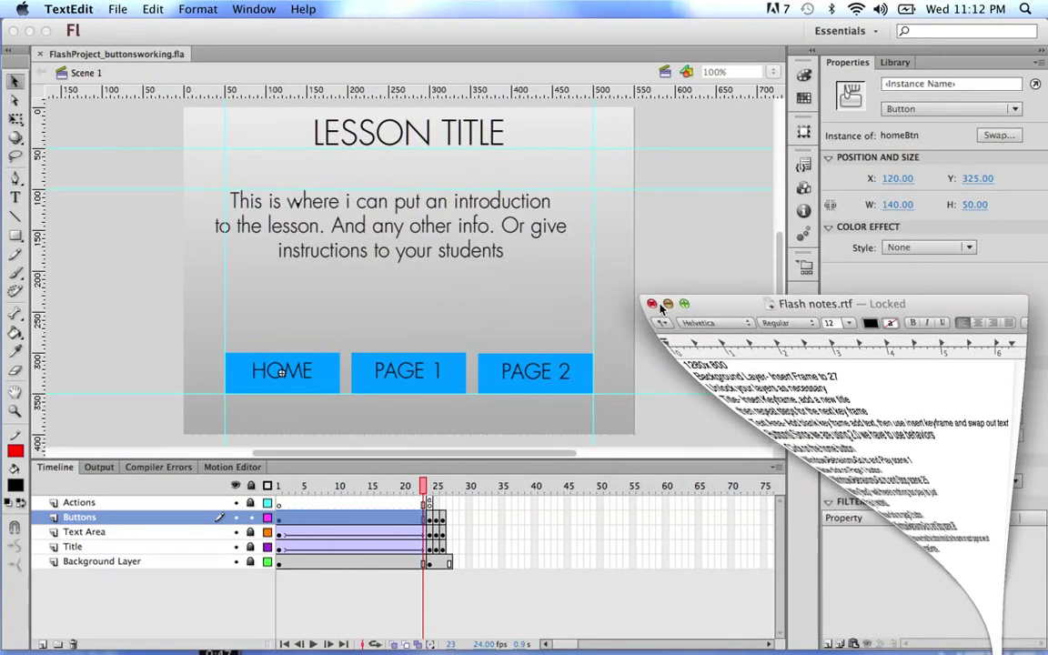
pyautogui.click(665, 304)
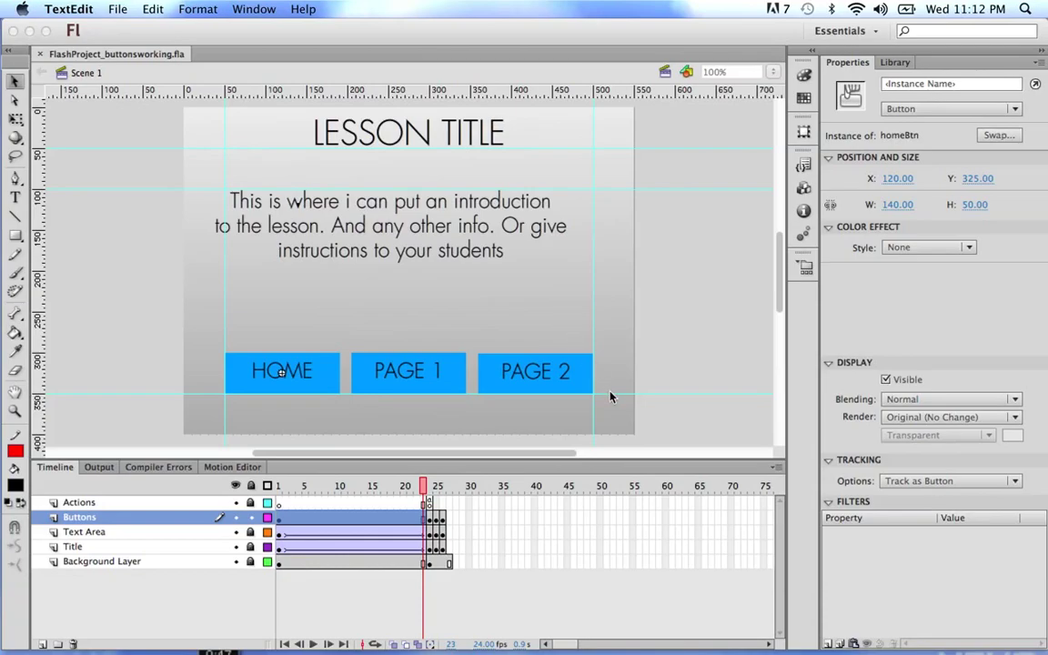